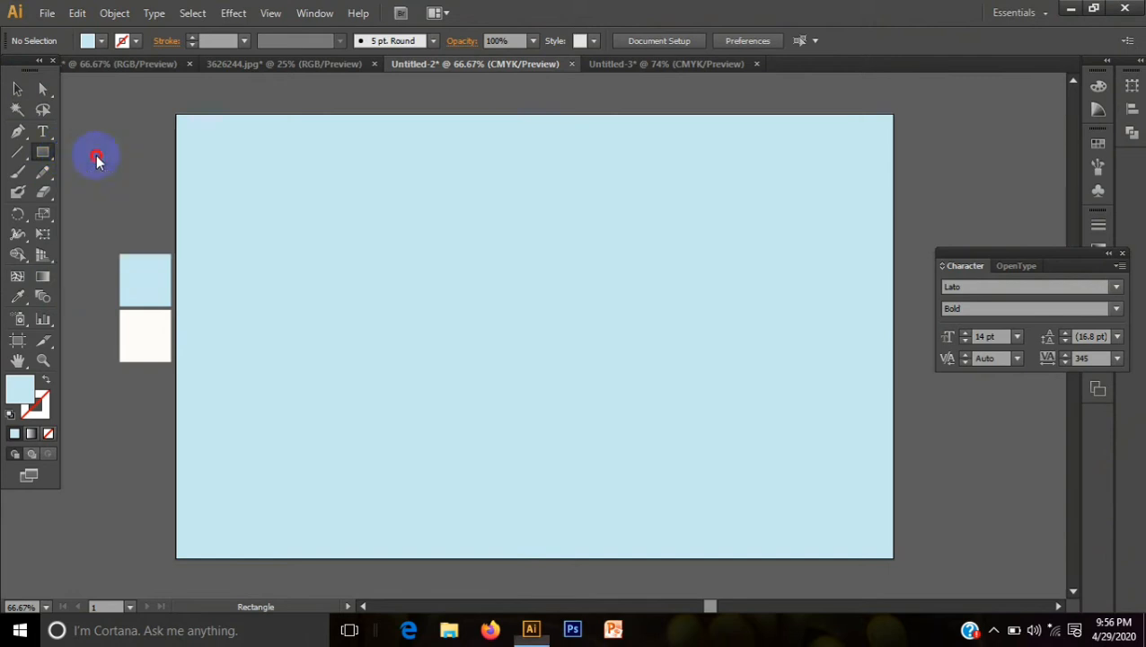
Step: Draw a tall rectangle in the middle of the artboard, reaching down to the artboard's lower edge
{"action": "left_click_drag", "start_coordinate": [458, 185], "coordinate": [650, 558]}
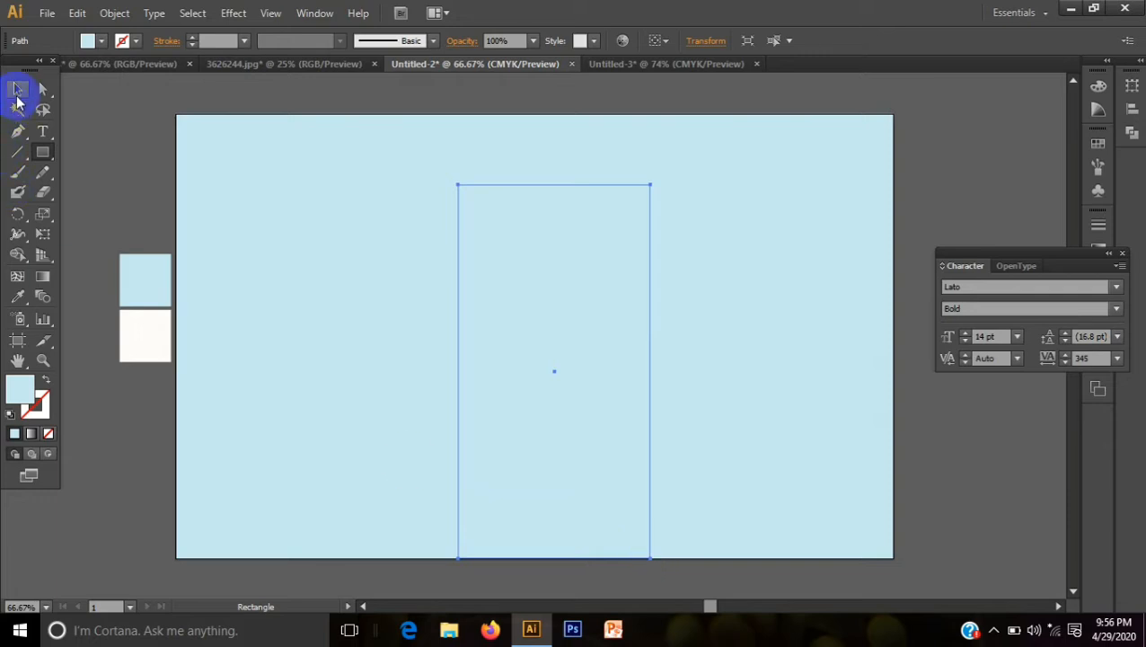
{"action": "left_click", "coordinate": [19, 89]}
{"action": "left_click", "coordinate": [152, 325]}
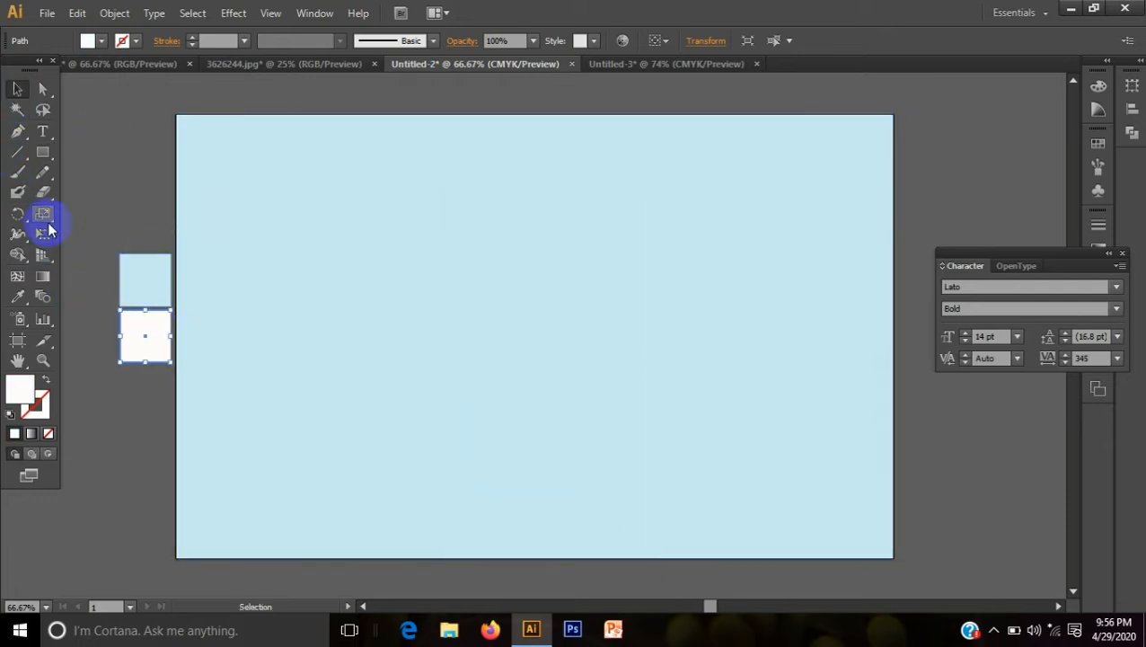
{"action": "left_click", "coordinate": [18, 297]}
{"action": "left_click", "coordinate": [155, 325]}
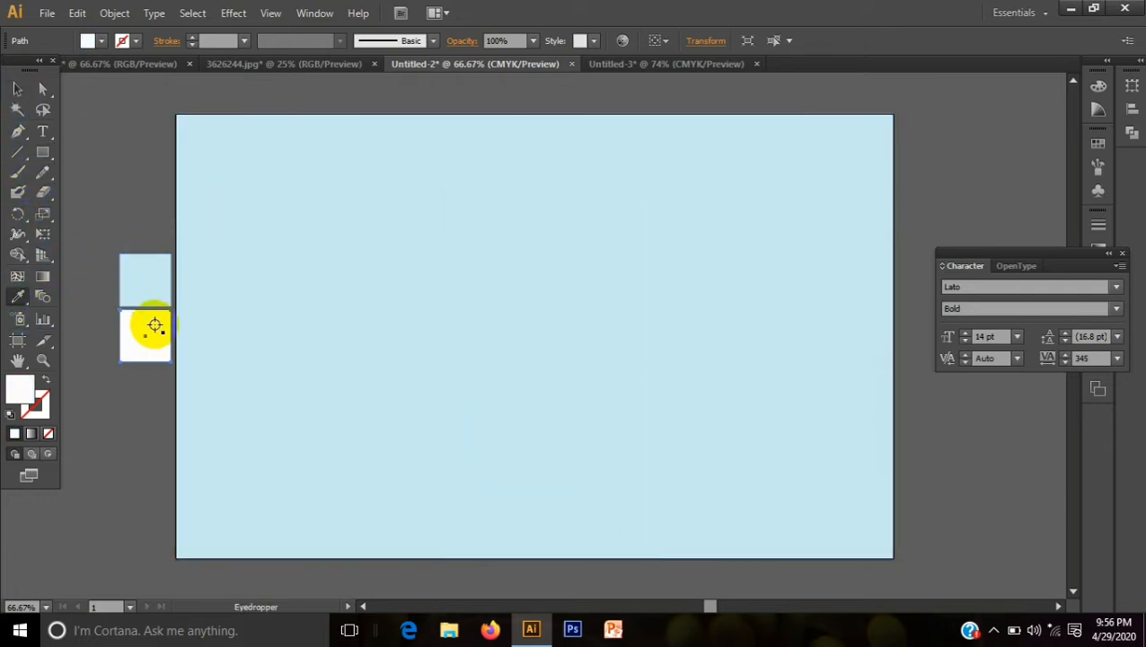
{"action": "left_click", "coordinate": [526, 383]}
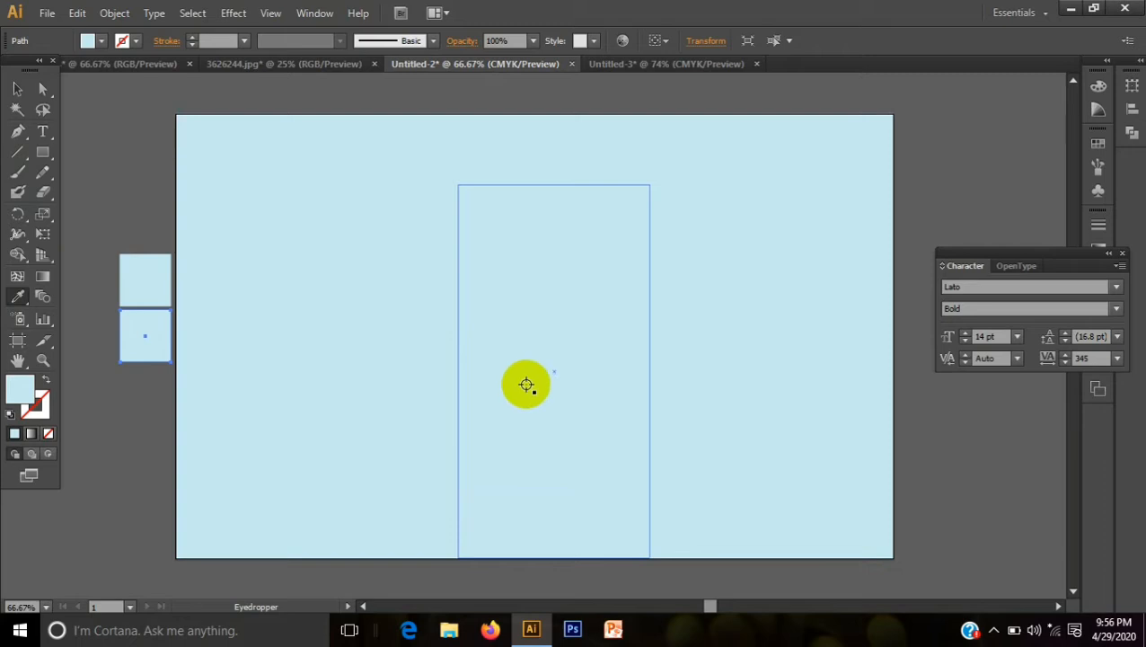
{"action": "key", "text": "ctrl+z"}
Step: Fill the tall rectangle with the off-white swatch colour using the Eyedropper and move it up, clear of the artboard's lower edge
{"action": "left_click", "coordinate": [21, 86]}
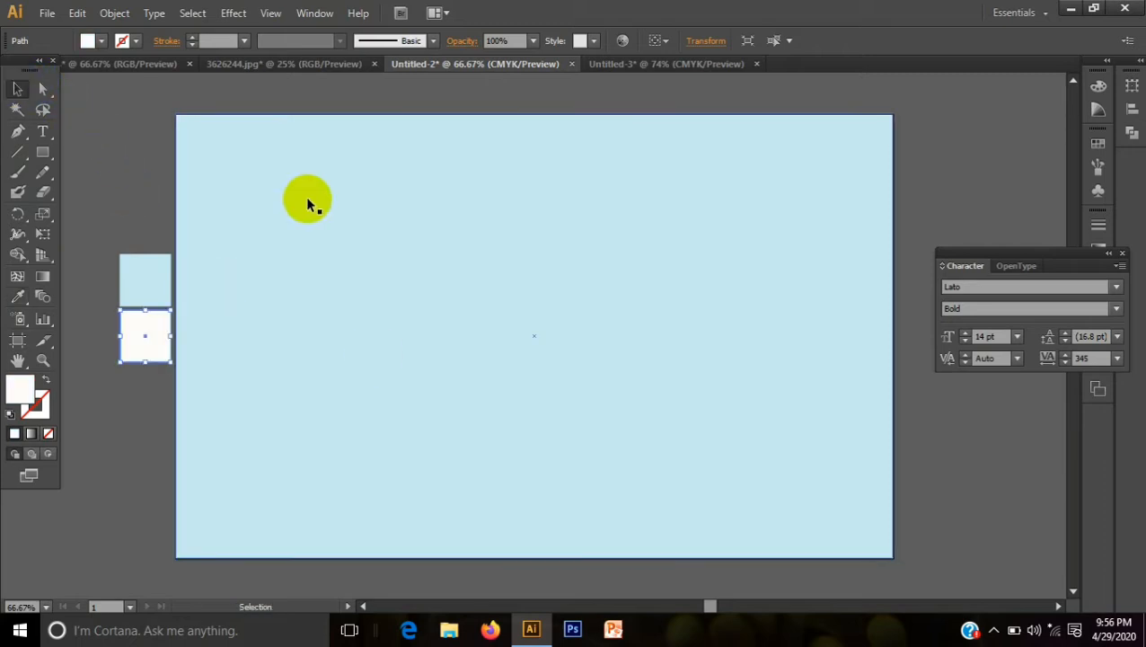
{"action": "left_click", "coordinate": [566, 396]}
{"action": "left_click", "coordinate": [18, 296]}
{"action": "left_click", "coordinate": [128, 327]}
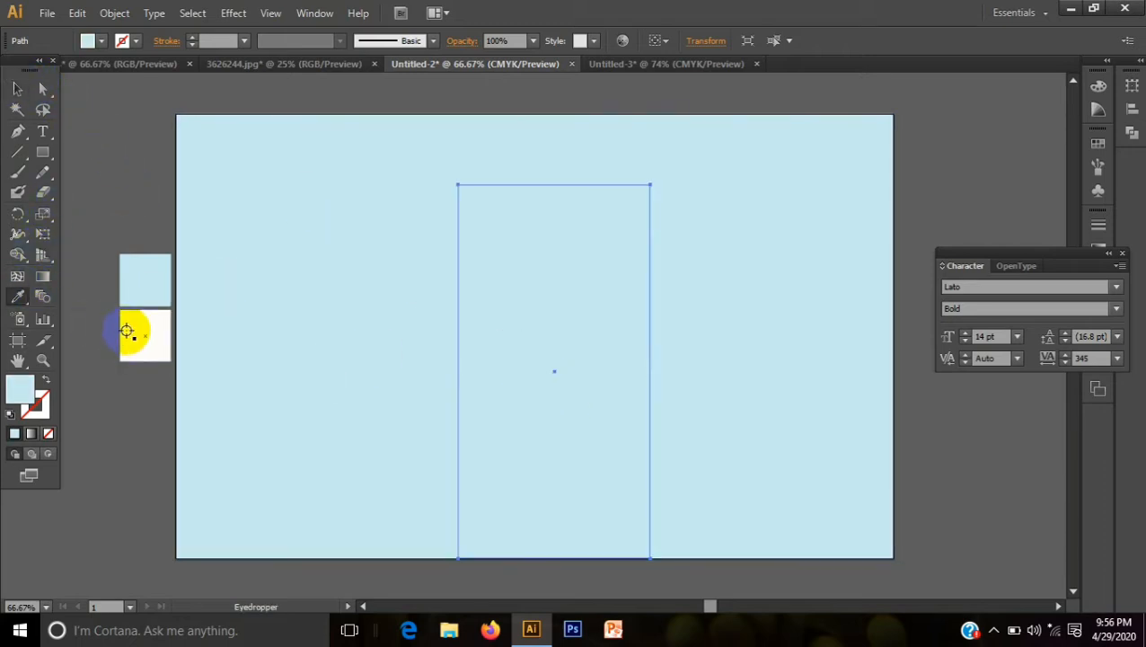
{"action": "left_click", "coordinate": [17, 88]}
{"action": "left_click_drag", "start_coordinate": [479, 310], "coordinate": [504, 276]}
Step: Apply the Grain texture effect to the white rectangle with intensity 40, contrast 50 and regular grain type
{"action": "left_click", "coordinate": [232, 12]}
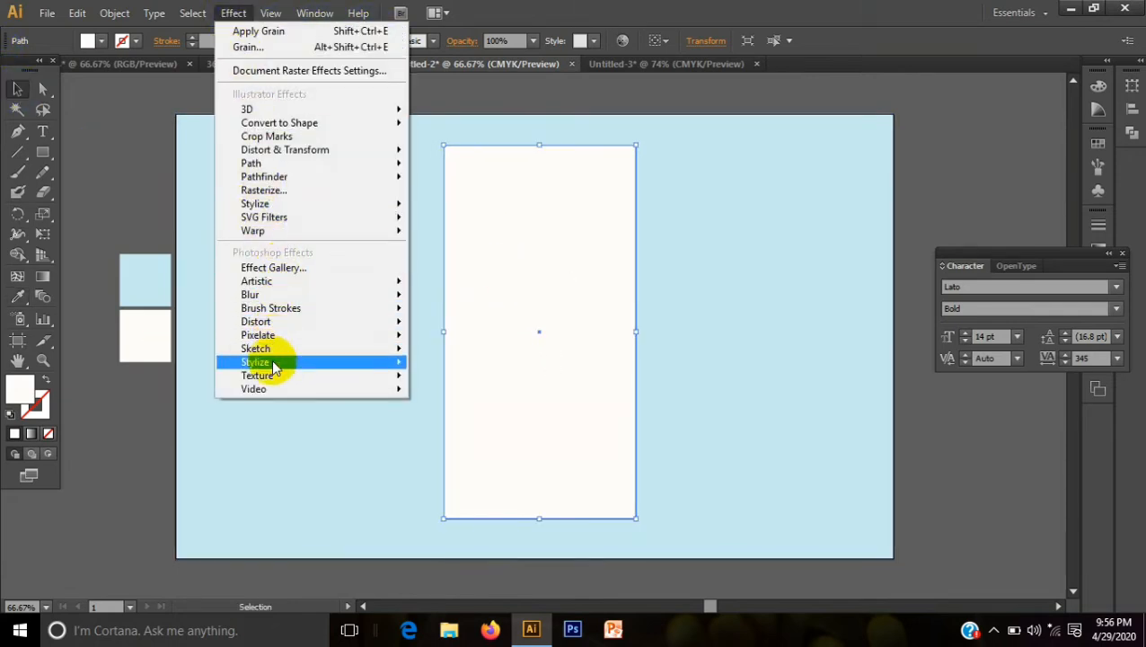
{"action": "mouse_move", "coordinate": [275, 376]}
{"action": "left_click", "coordinate": [480, 377]}
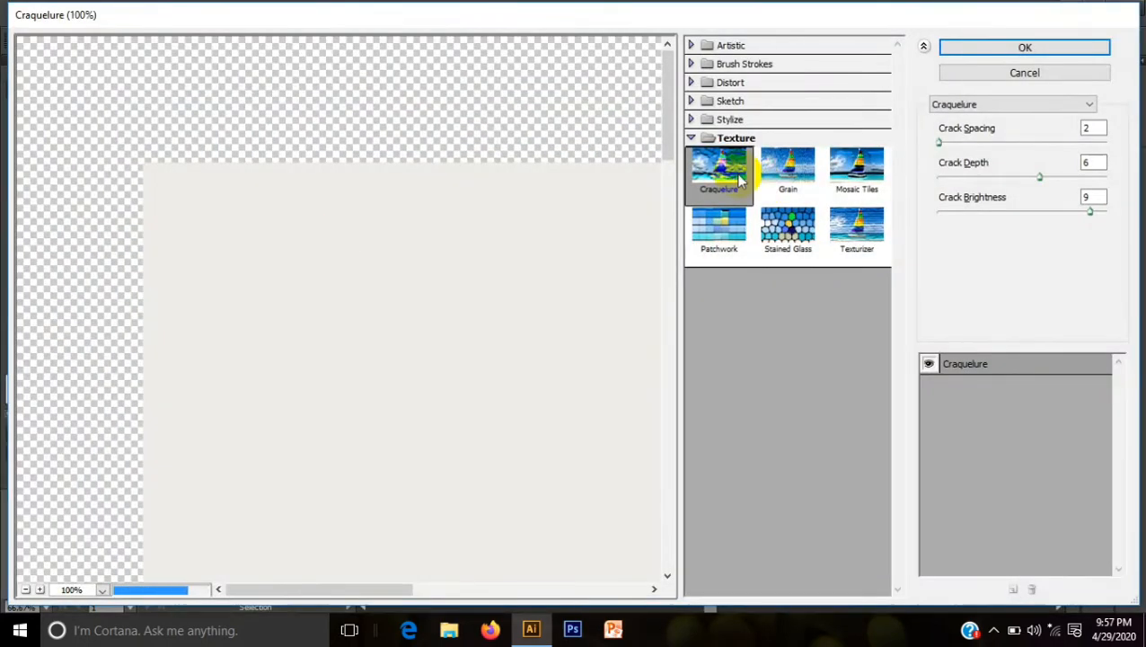
{"action": "left_click", "coordinate": [788, 169]}
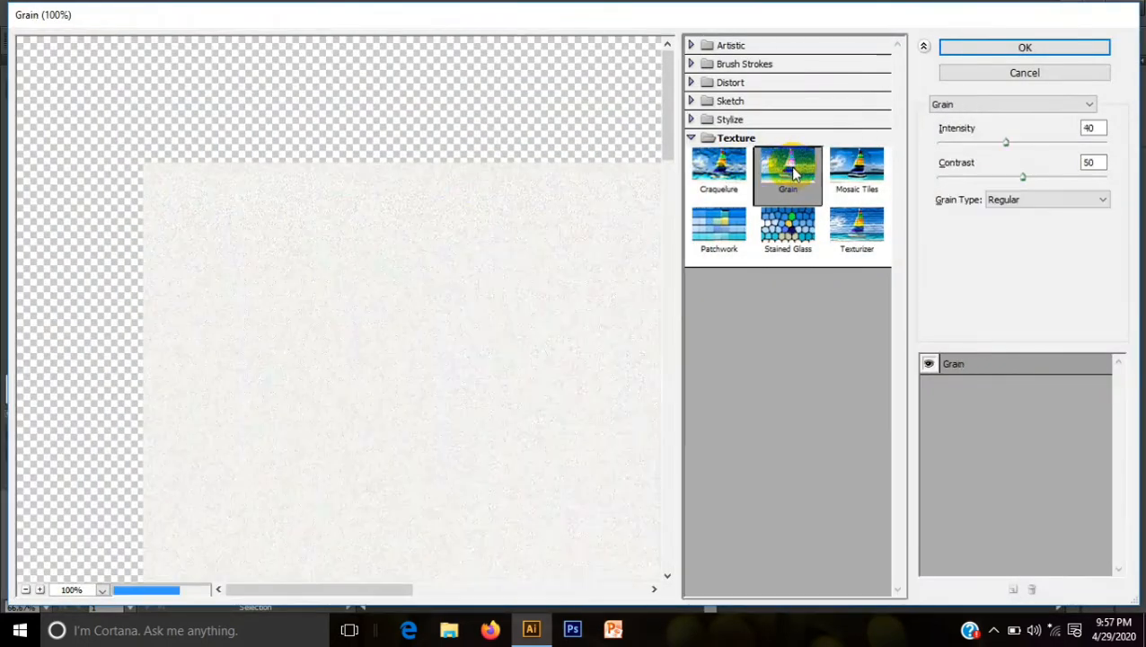
{"action": "left_click", "coordinate": [1004, 48]}
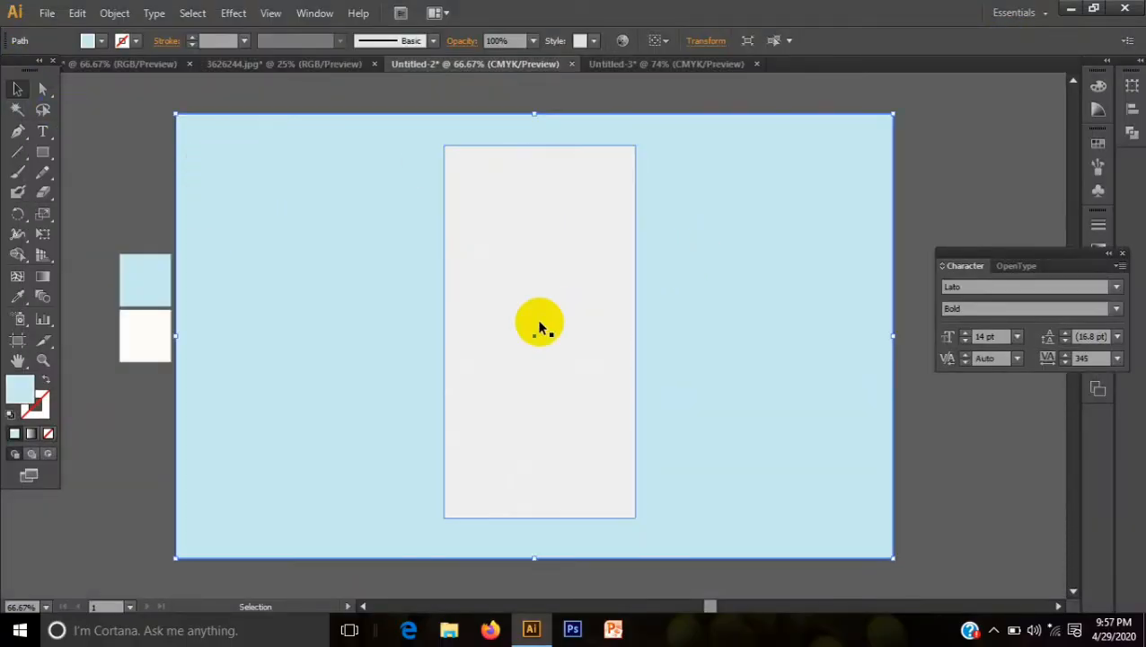
Step: Bring the hanging lanterns and stars artwork from the Untitled-3 document onto the upper part of the grained panel
{"action": "left_click", "coordinate": [652, 64]}
{"action": "left_click_drag", "start_coordinate": [703, 319], "coordinate": [592, 291]}
{"action": "left_click", "coordinate": [689, 334]}
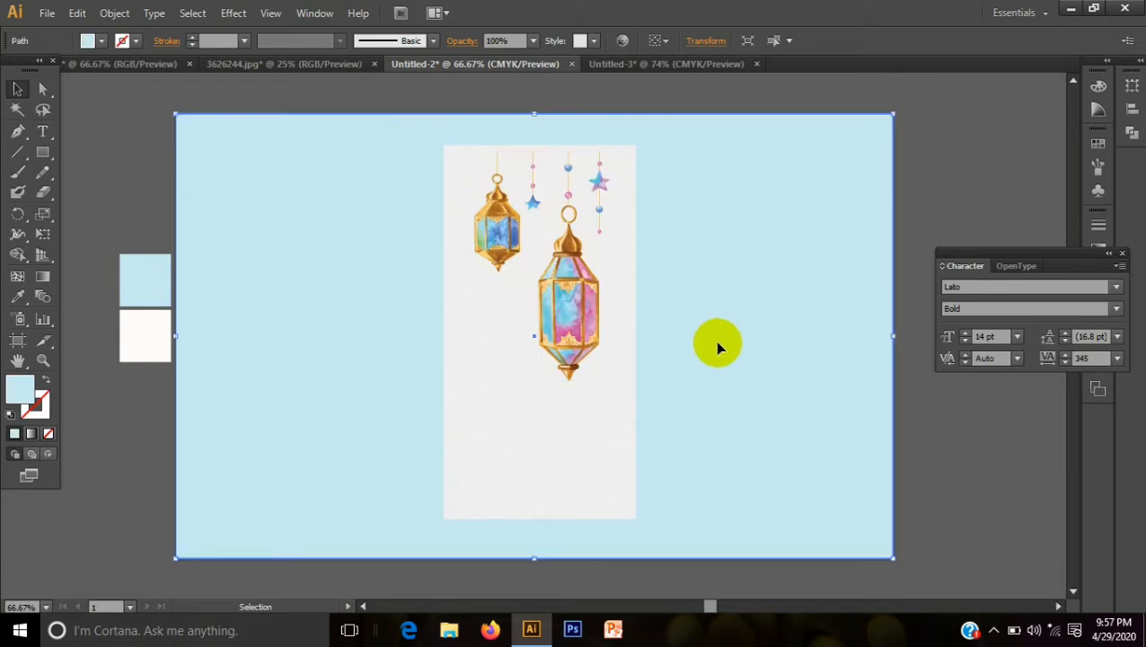
Step: Nudge the lantern group slightly left and up so its strings hang from the panel's upper edge
{"action": "left_click", "coordinate": [583, 318]}
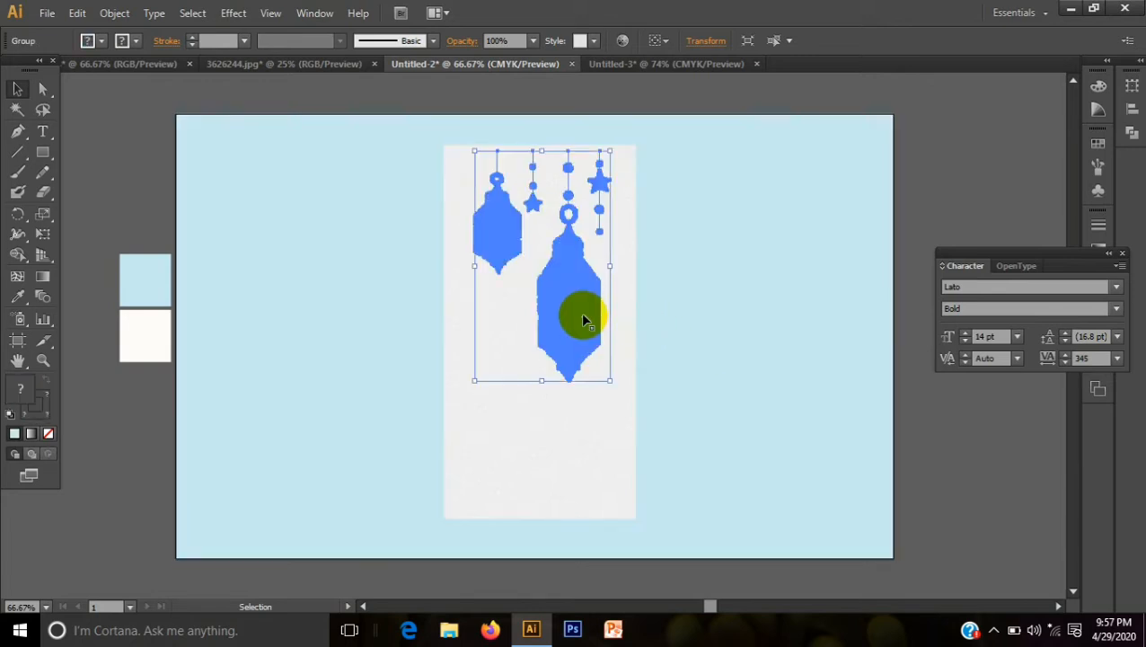
{"action": "key", "text": "Left"}
{"action": "key", "text": "Left"}
{"action": "key", "text": "Left"}
{"action": "key", "text": "Left"}
{"action": "key", "text": "Left"}
{"action": "key", "text": "Left"}
{"action": "key", "text": "Left"}
{"action": "key", "text": "Left"}
{"action": "key", "text": "Left"}
{"action": "key", "text": "Left"}
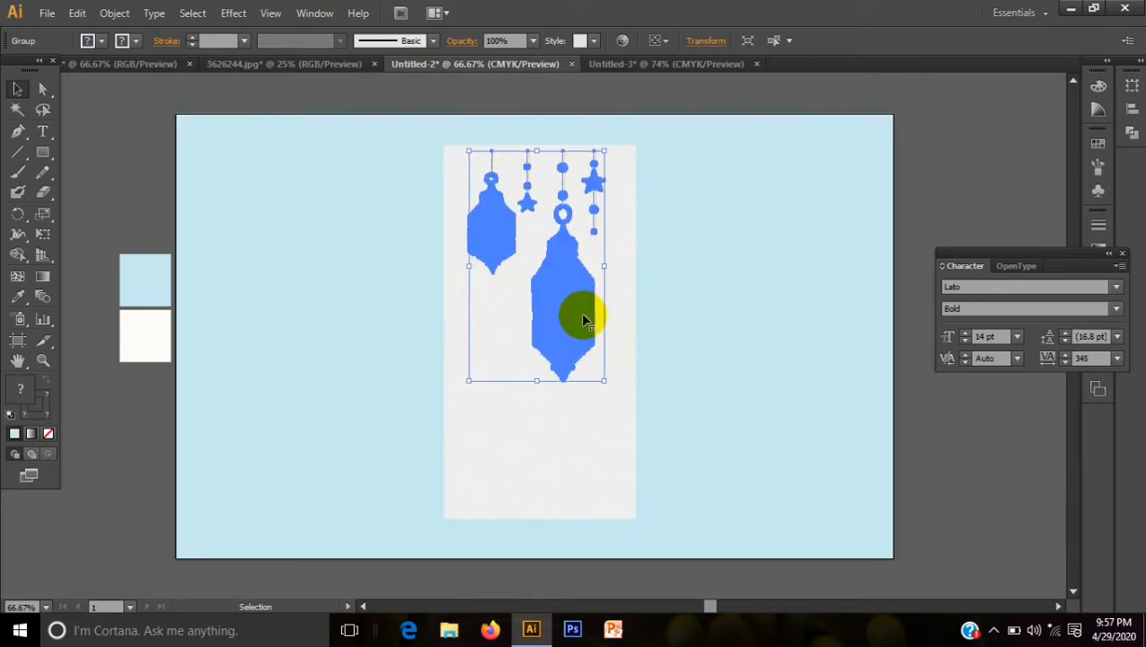
{"action": "key", "text": "Up"}
{"action": "key", "text": "Up"}
{"action": "key", "text": "Up"}
{"action": "key", "text": "Up"}
{"action": "key", "text": "Up"}
{"action": "key", "text": "Up"}
{"action": "key", "text": "Up"}
{"action": "key", "text": "Up"}
{"action": "key", "text": "Up"}
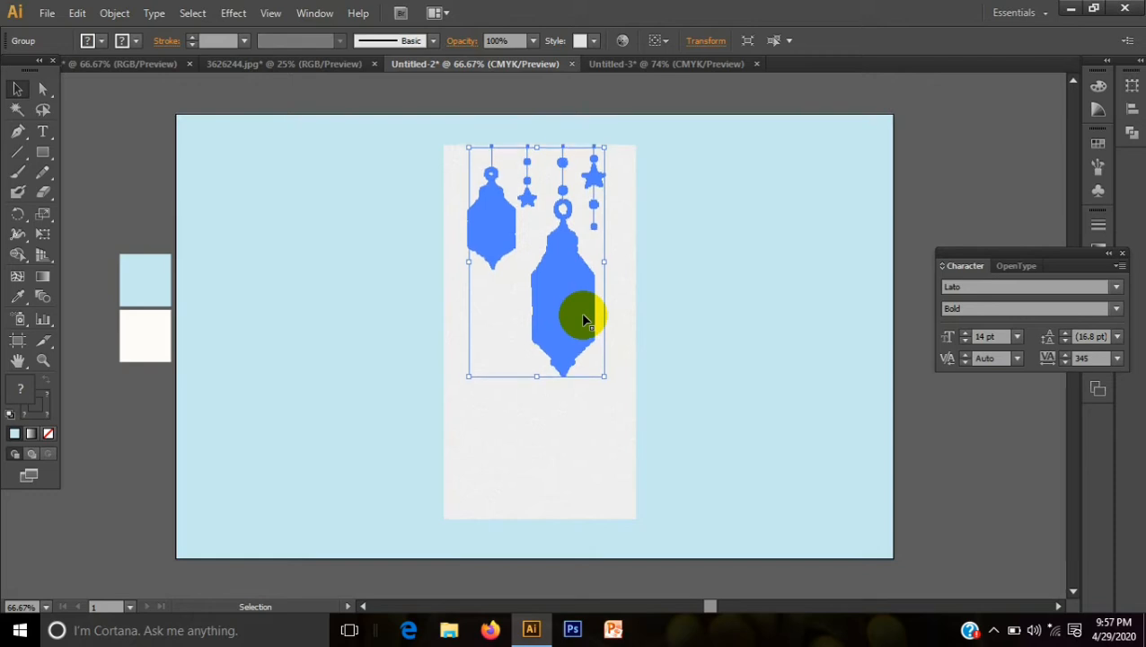
{"action": "left_click", "coordinate": [644, 352]}
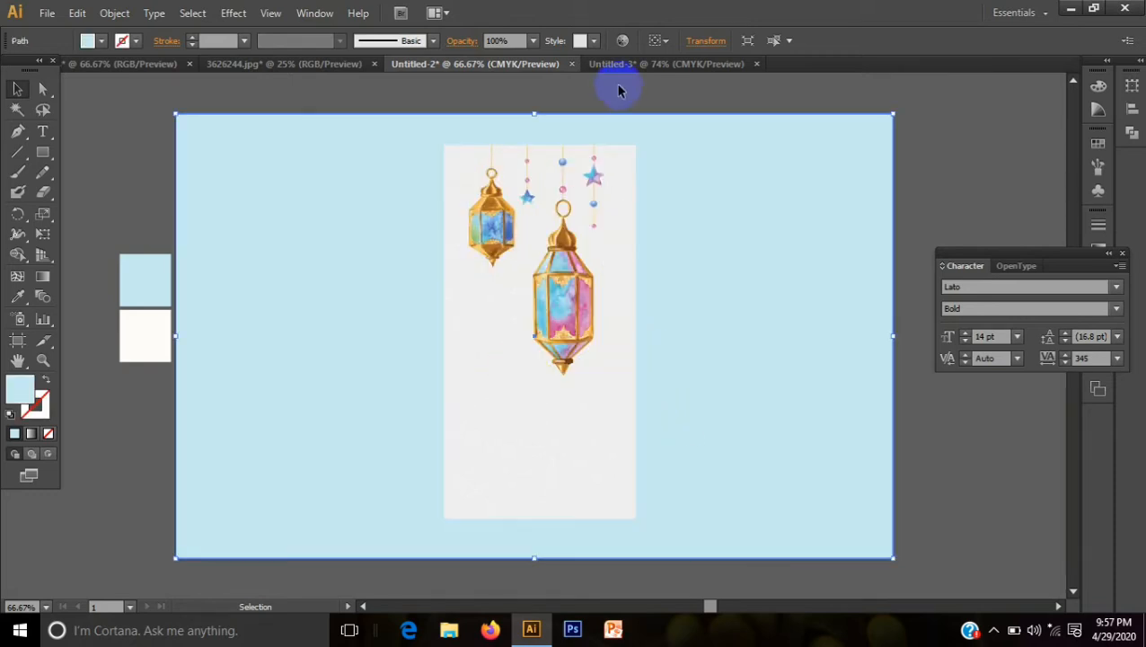
Step: Bring the pale blue ornament clip group from the Untitled-3 document in, with its left side on the panel's left edge
{"action": "left_click", "coordinate": [639, 64]}
{"action": "left_click_drag", "start_coordinate": [459, 349], "coordinate": [444, 400]}
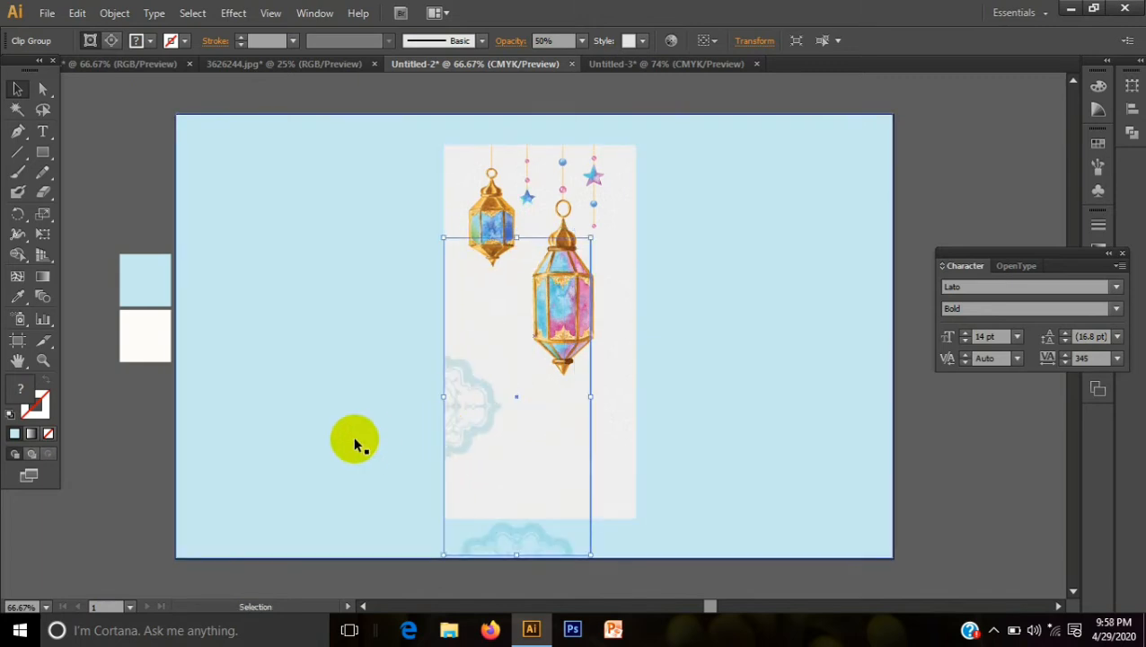
Step: Shorten the light blue background rectangle from below so it ends just under the grained panel
{"action": "left_click", "coordinate": [358, 445]}
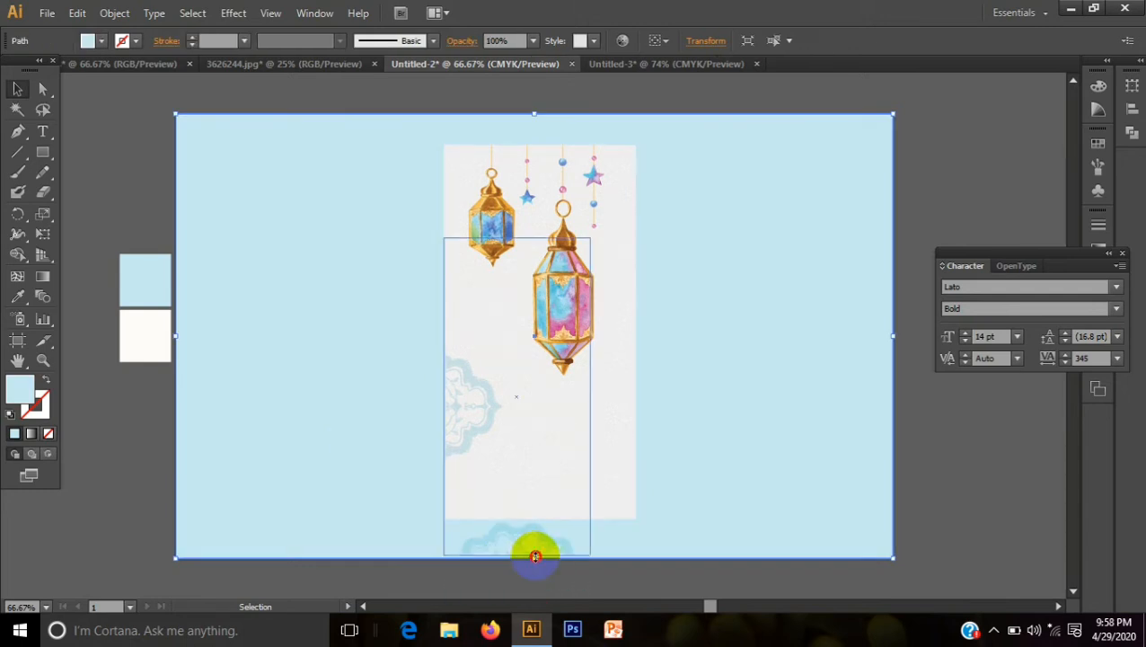
{"action": "left_click_drag", "start_coordinate": [534, 557], "coordinate": [536, 523]}
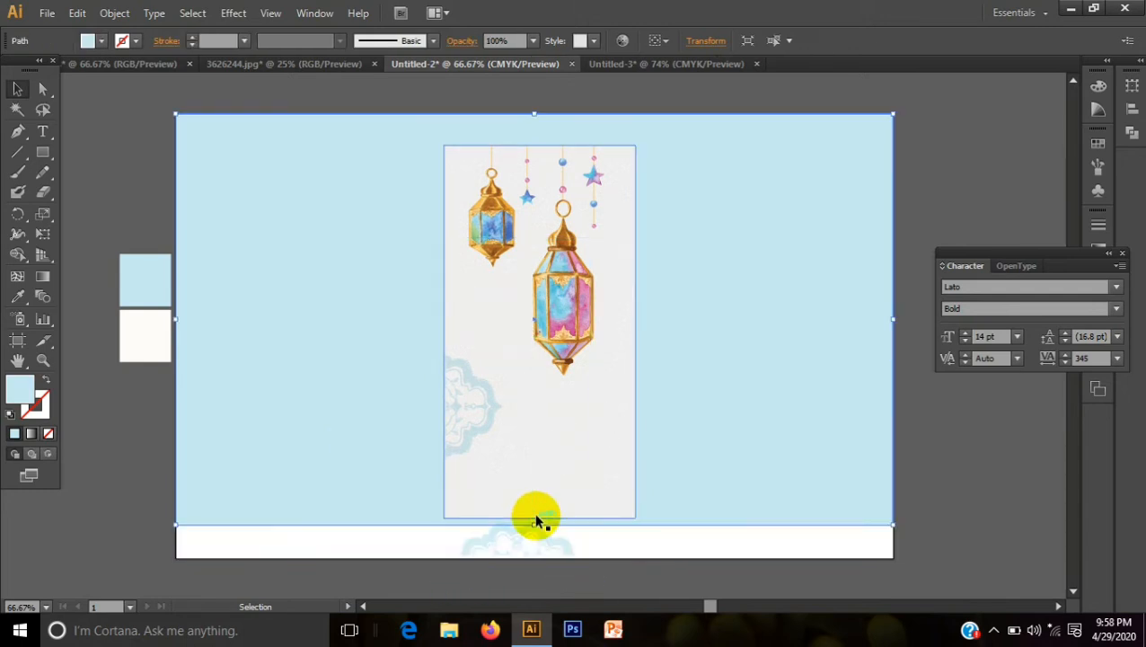
Step: Move the ornament group up onto the panel and enlarge it from its lower-left corner to reach the panel's left edge
{"action": "left_click", "coordinate": [19, 92]}
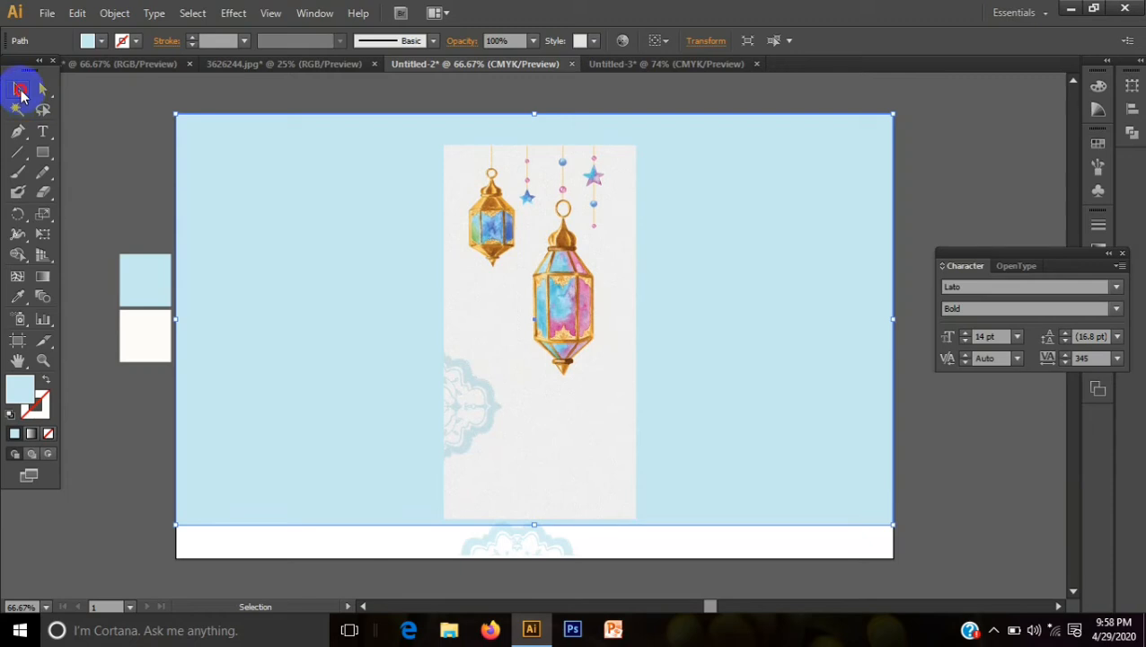
{"action": "left_click_drag", "start_coordinate": [523, 544], "coordinate": [531, 485]}
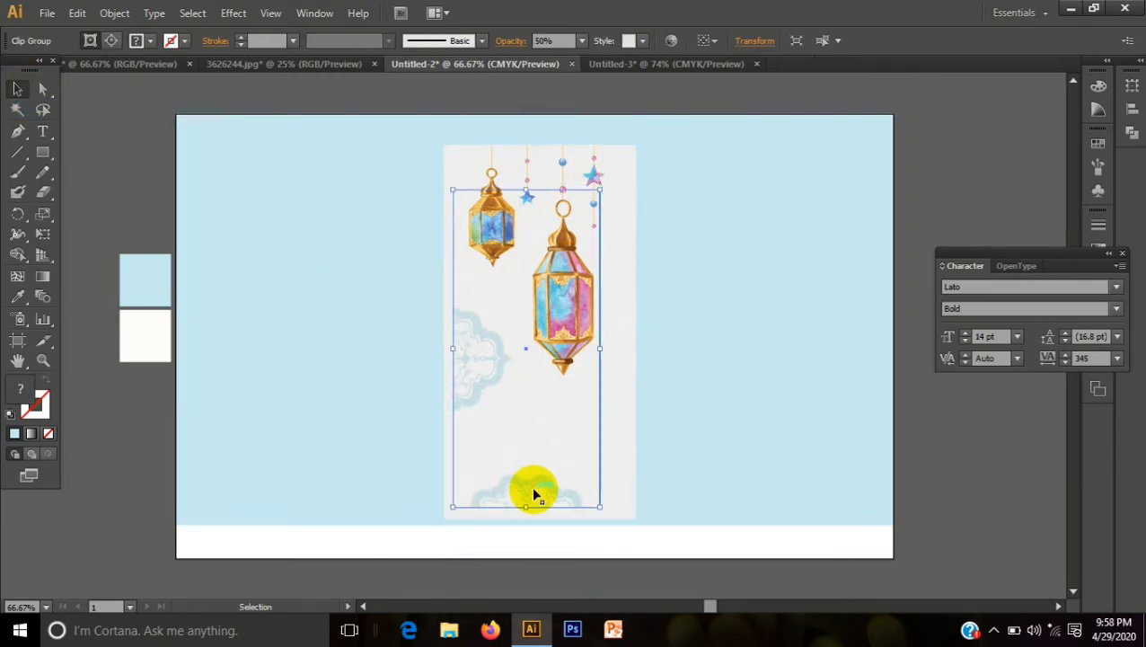
{"action": "left_click_drag", "start_coordinate": [453, 508], "coordinate": [445, 514]}
{"action": "left_click", "coordinate": [345, 447]}
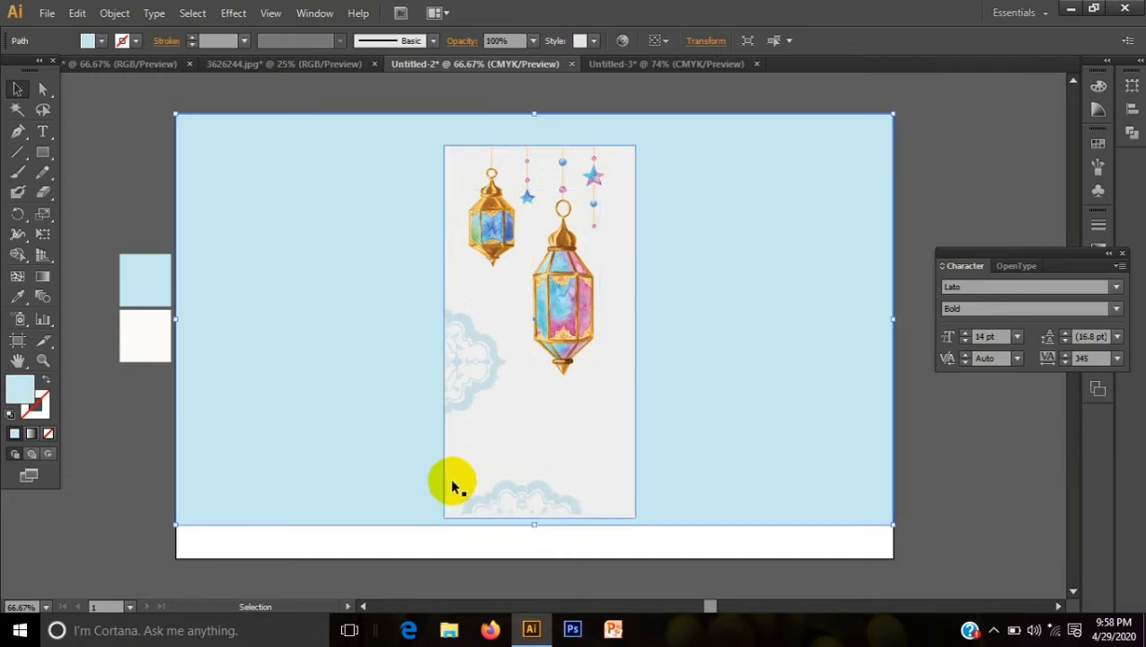
Step: Nudge the ornament group a short distance to the right, away from the panel's left edge
{"action": "left_click", "coordinate": [518, 506]}
{"action": "key", "text": "Right"}
{"action": "key", "text": "Right"}
{"action": "key", "text": "Right"}
{"action": "key", "text": "Right"}
{"action": "key", "text": "Right"}
{"action": "key", "text": "Right"}
{"action": "key", "text": "Right"}
{"action": "key", "text": "Right"}
{"action": "key", "text": "Right"}
{"action": "key", "text": "Right"}
{"action": "key", "text": "Right"}
{"action": "key", "text": "Right"}
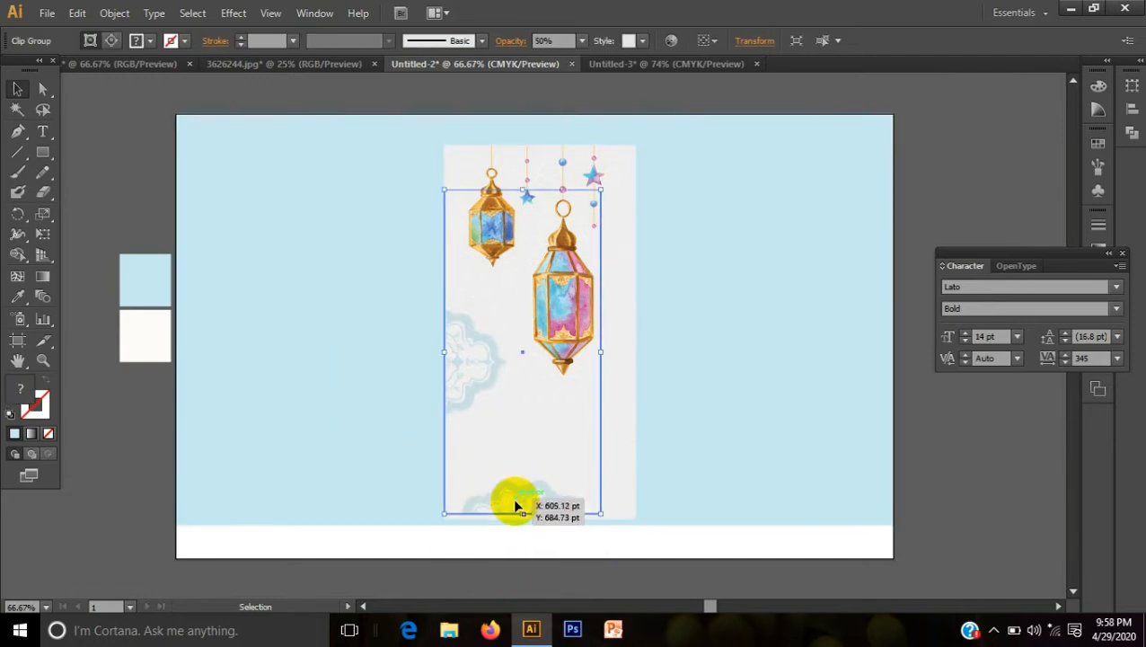
{"action": "key", "text": "Right"}
{"action": "key", "text": "Right"}
{"action": "key", "text": "Right"}
{"action": "key", "text": "Right"}
{"action": "key", "text": "Right"}
{"action": "key", "text": "Right"}
{"action": "key", "text": "Right"}
{"action": "key", "text": "Right"}
{"action": "key", "text": "Right"}
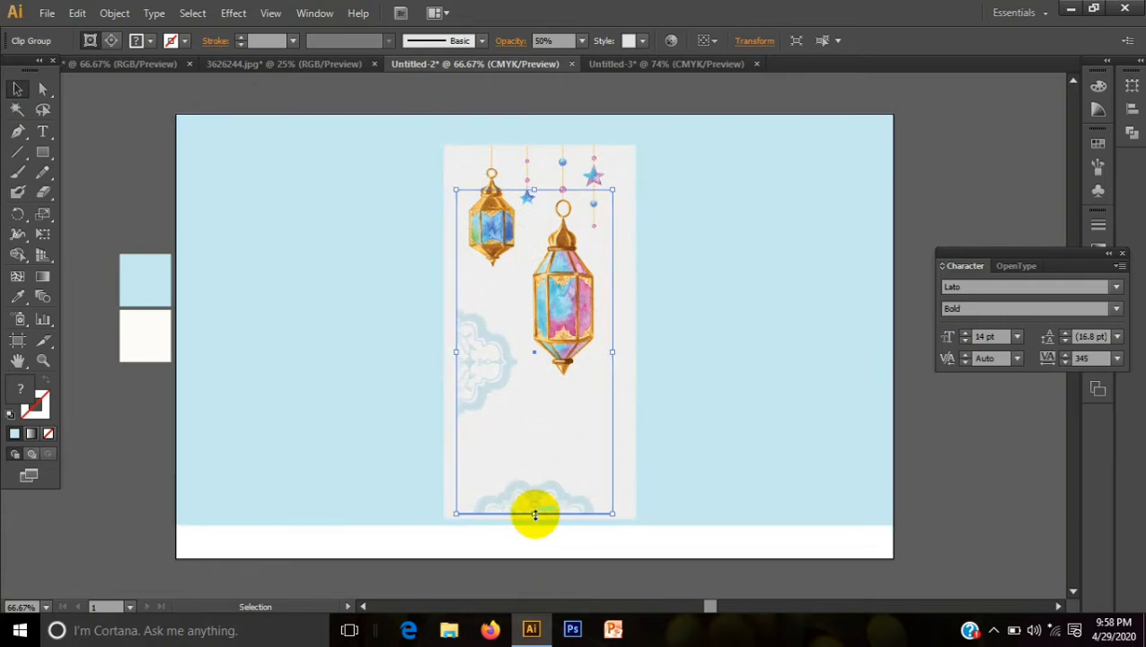
Step: Stretch the ornament group down to the panel's lower edge and out to its left edge
{"action": "left_click_drag", "start_coordinate": [535, 513], "coordinate": [530, 519]}
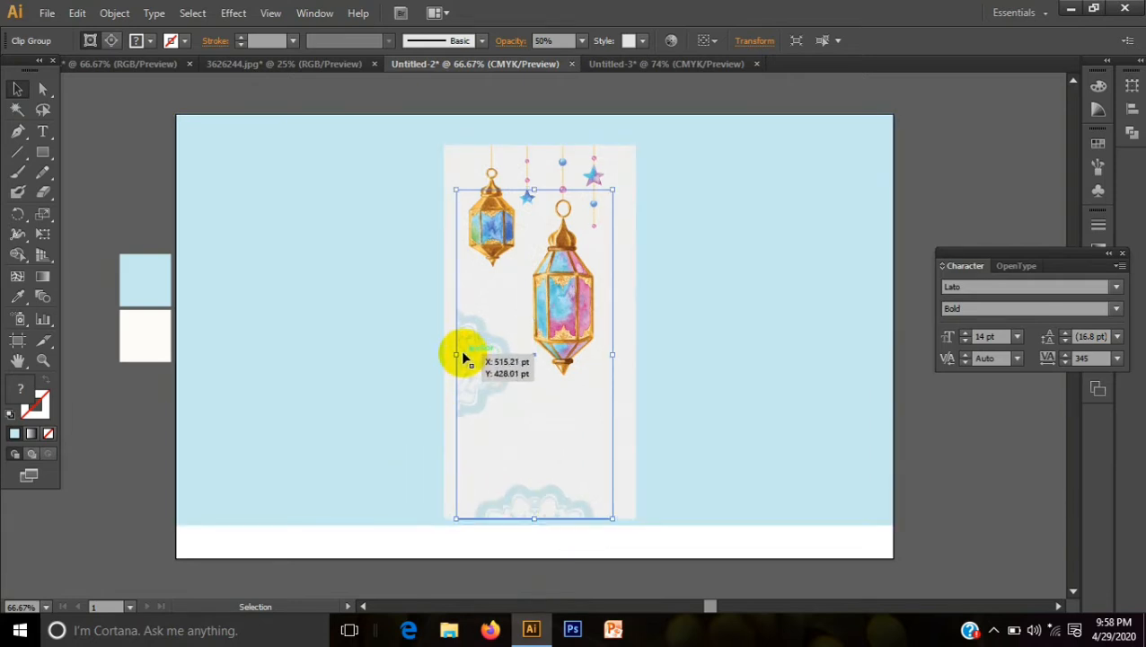
{"action": "left_click_drag", "start_coordinate": [457, 352], "coordinate": [445, 352]}
{"action": "left_click", "coordinate": [404, 393]}
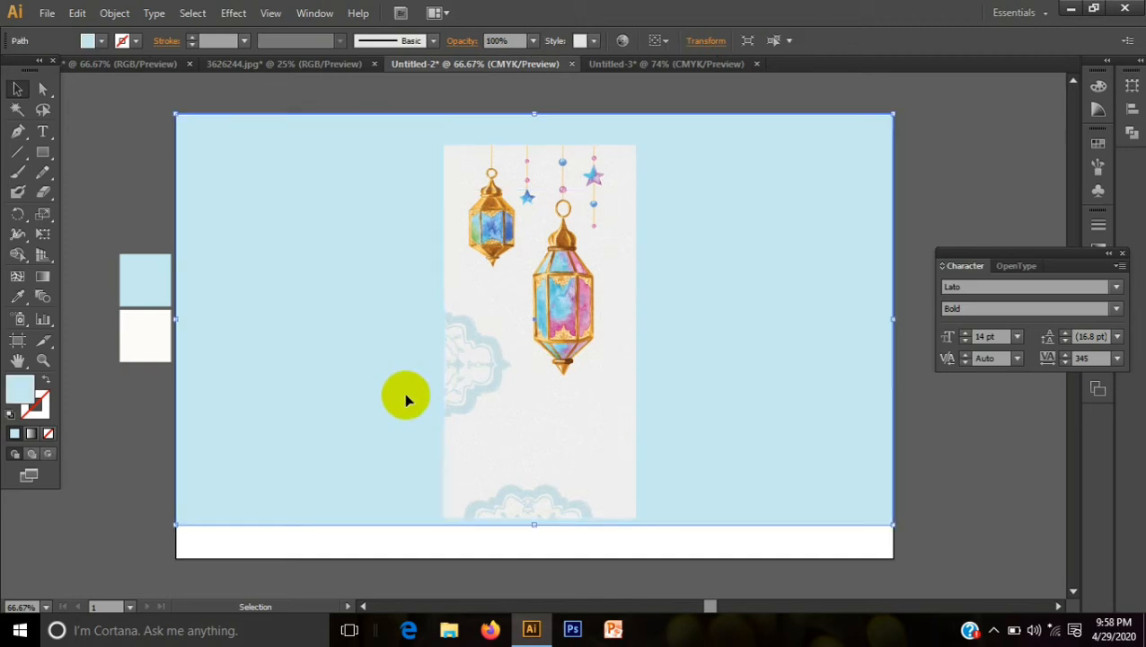
Step: Fine-tune the ornament group by nudging it right and widening its left side until it lines up with the panel's left edge
{"action": "left_click", "coordinate": [537, 503]}
{"action": "key", "text": "Right"}
{"action": "key", "text": "Right"}
{"action": "key", "text": "Right"}
{"action": "key", "text": "Right"}
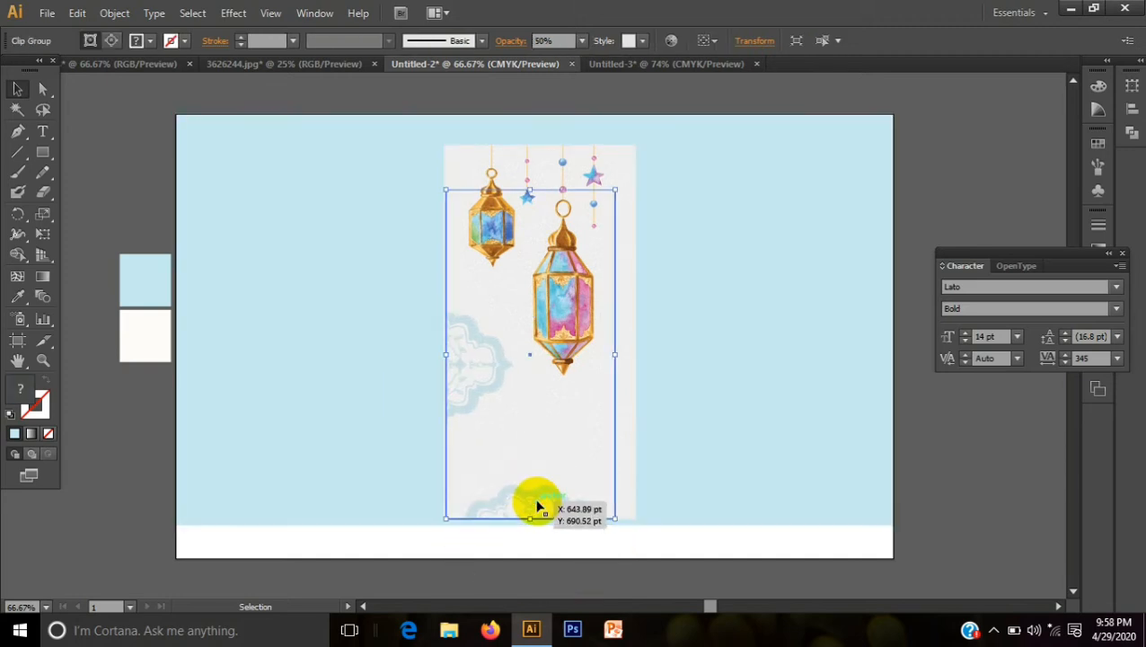
{"action": "left_click_drag", "start_coordinate": [445, 355], "coordinate": [439, 355]}
{"action": "left_click", "coordinate": [413, 434]}
{"action": "left_click", "coordinate": [464, 387]}
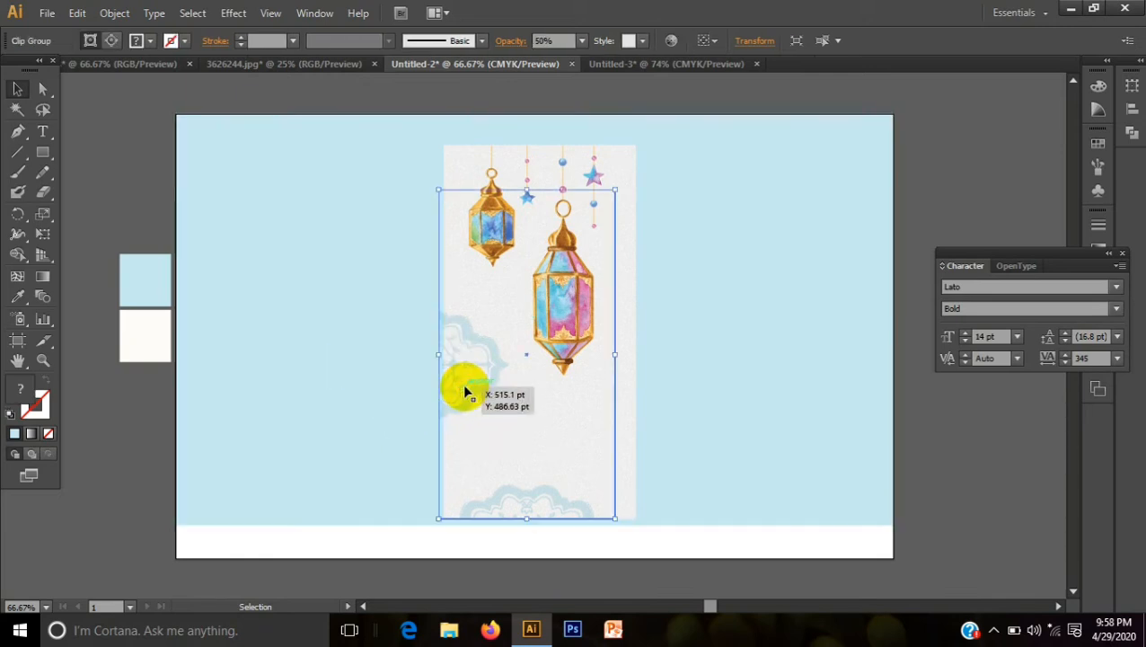
{"action": "key", "text": "Right"}
{"action": "key", "text": "Right"}
{"action": "key", "text": "Right"}
{"action": "key", "text": "Right"}
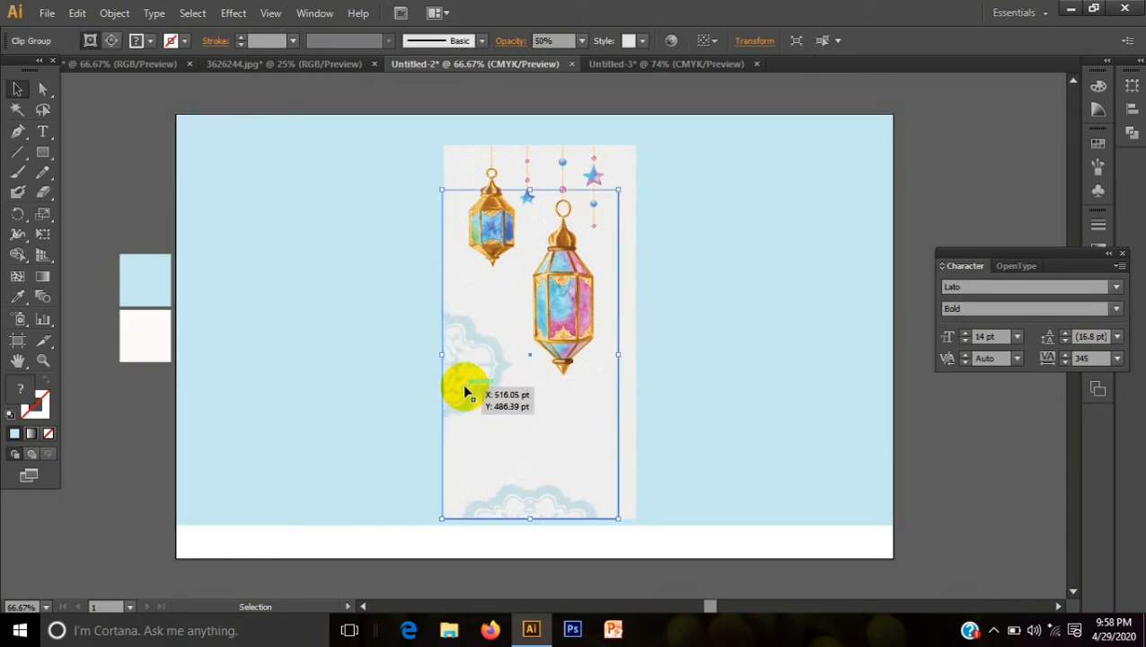
{"action": "left_click", "coordinate": [325, 418]}
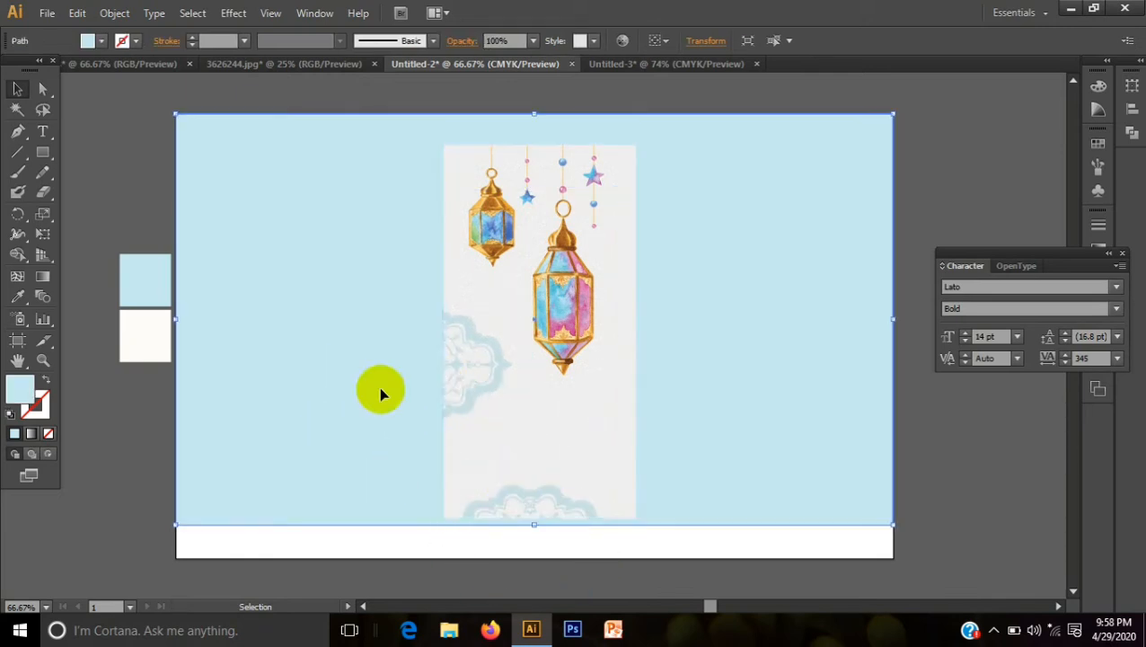
Step: Add the text RAMADAN in 36 pt Lato Bold on the blue background, right of the panel
{"action": "left_click", "coordinate": [29, 187]}
{"action": "left_click", "coordinate": [42, 133]}
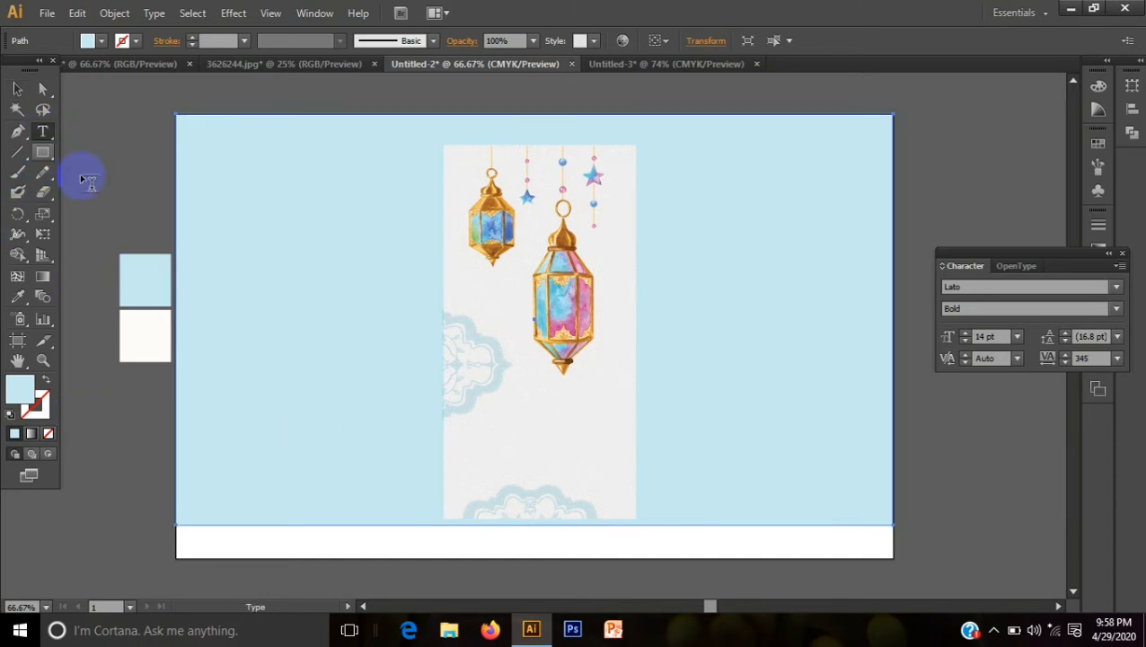
{"action": "left_click", "coordinate": [699, 363]}
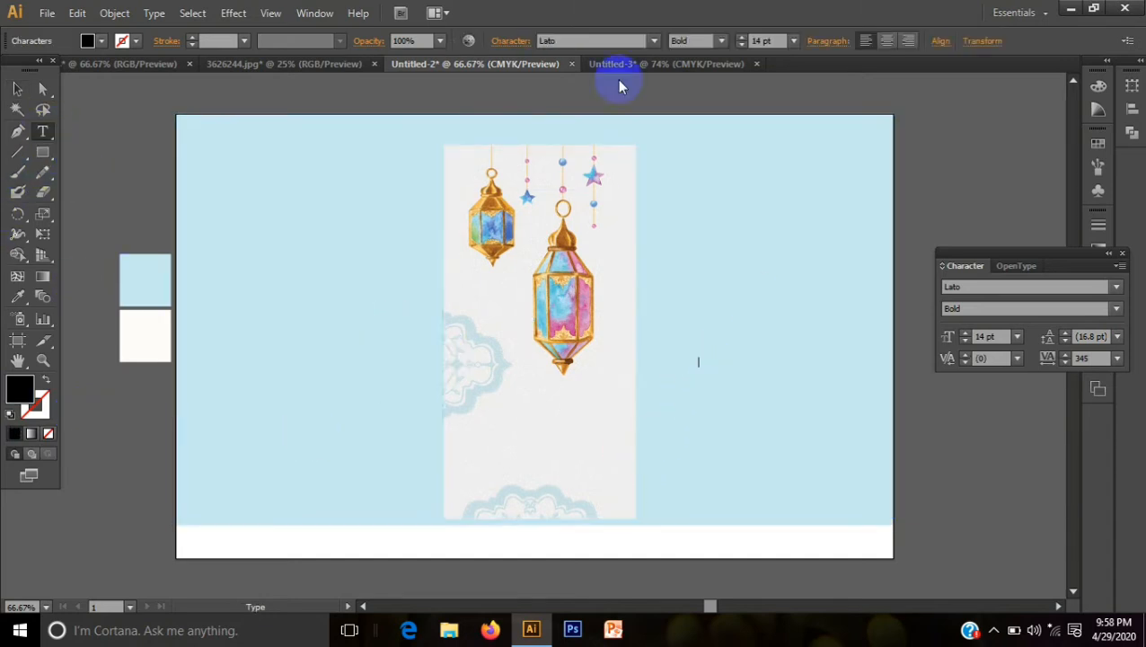
{"action": "left_click", "coordinate": [762, 42]}
{"action": "left_click", "coordinate": [794, 41]}
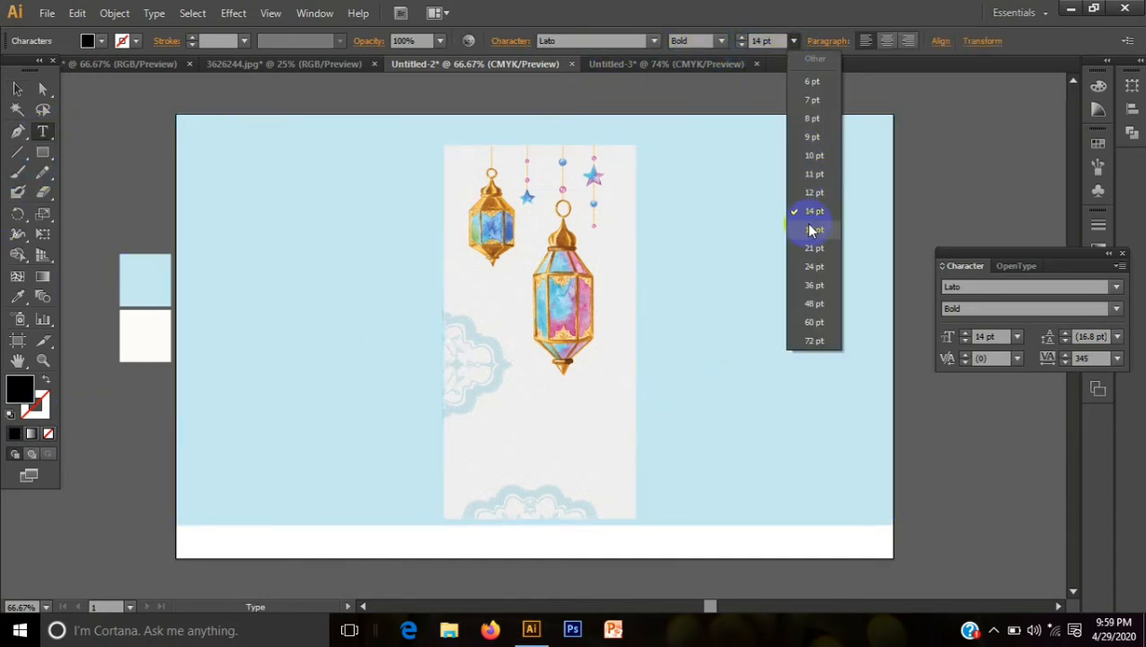
{"action": "left_click", "coordinate": [814, 285]}
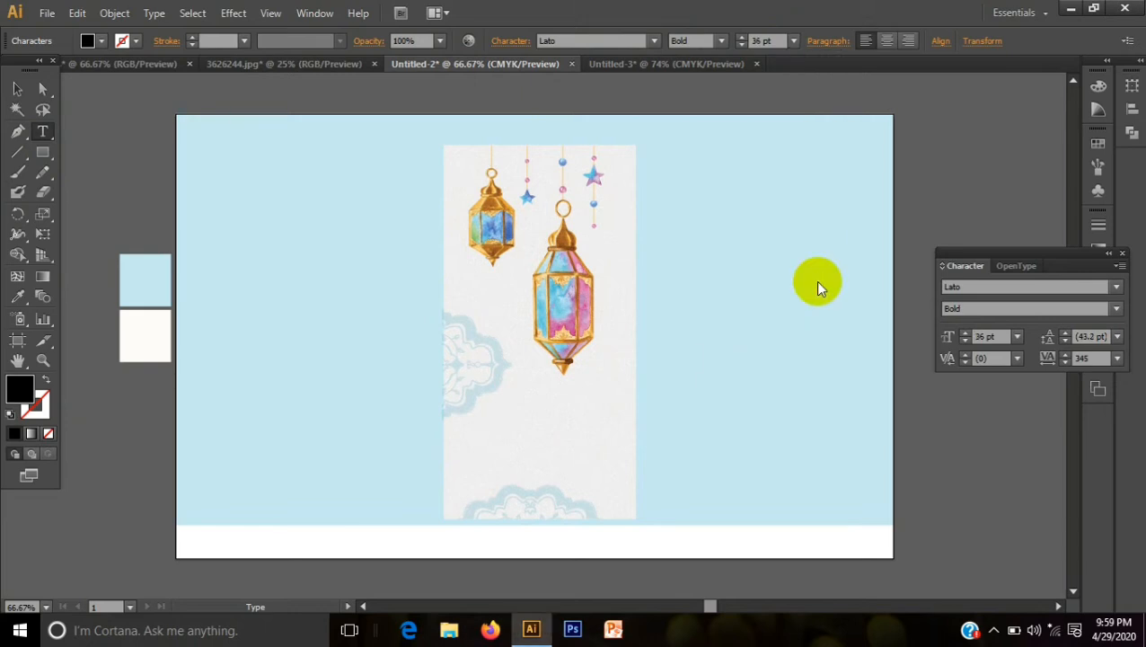
{"action": "type", "text": "RAMA"}
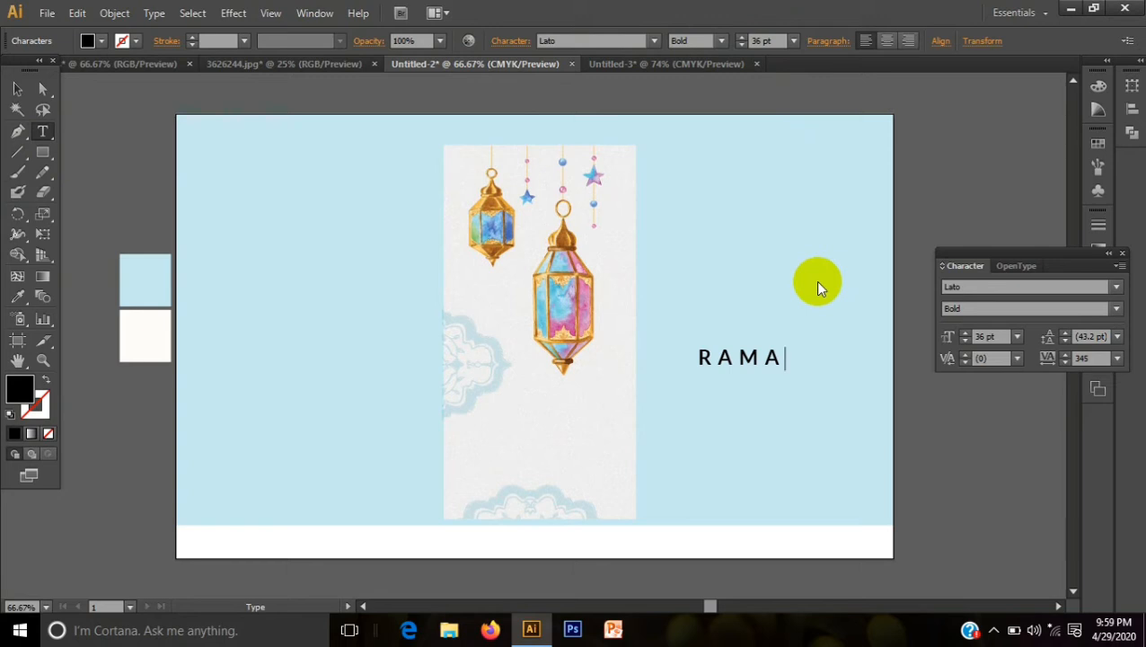
{"action": "type", "text": "DAN"}
Step: Recolour the word RAMADAN with the bright pink swatch
{"action": "left_click_drag", "start_coordinate": [697, 357], "coordinate": [869, 365]}
{"action": "left_click", "coordinate": [92, 41]}
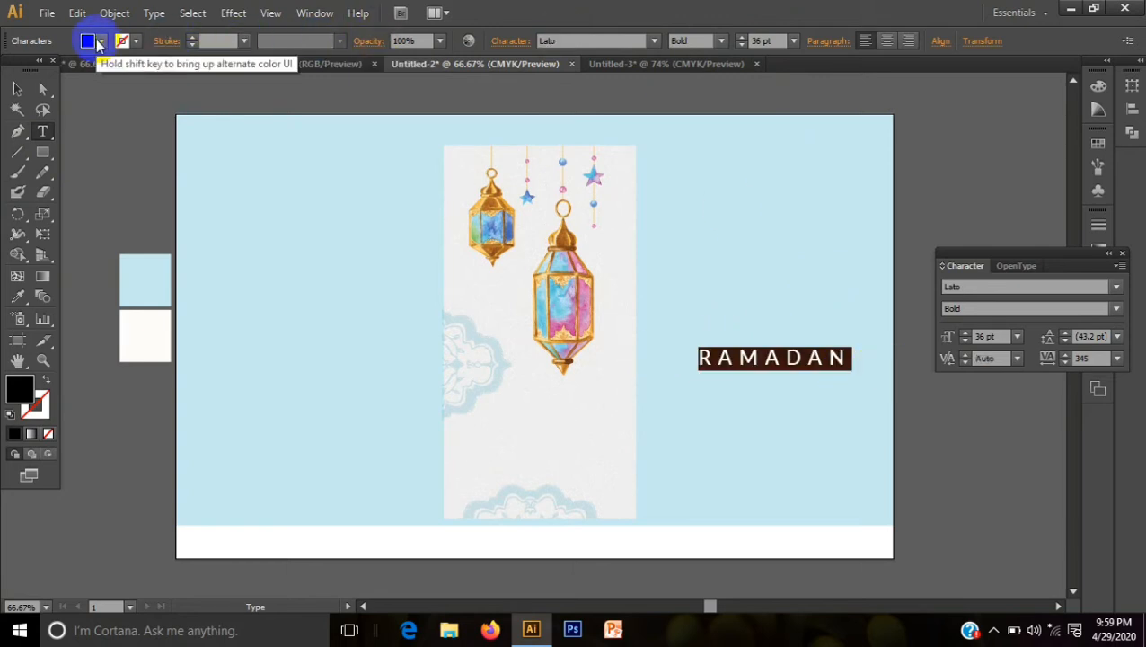
{"action": "left_click", "coordinate": [117, 70]}
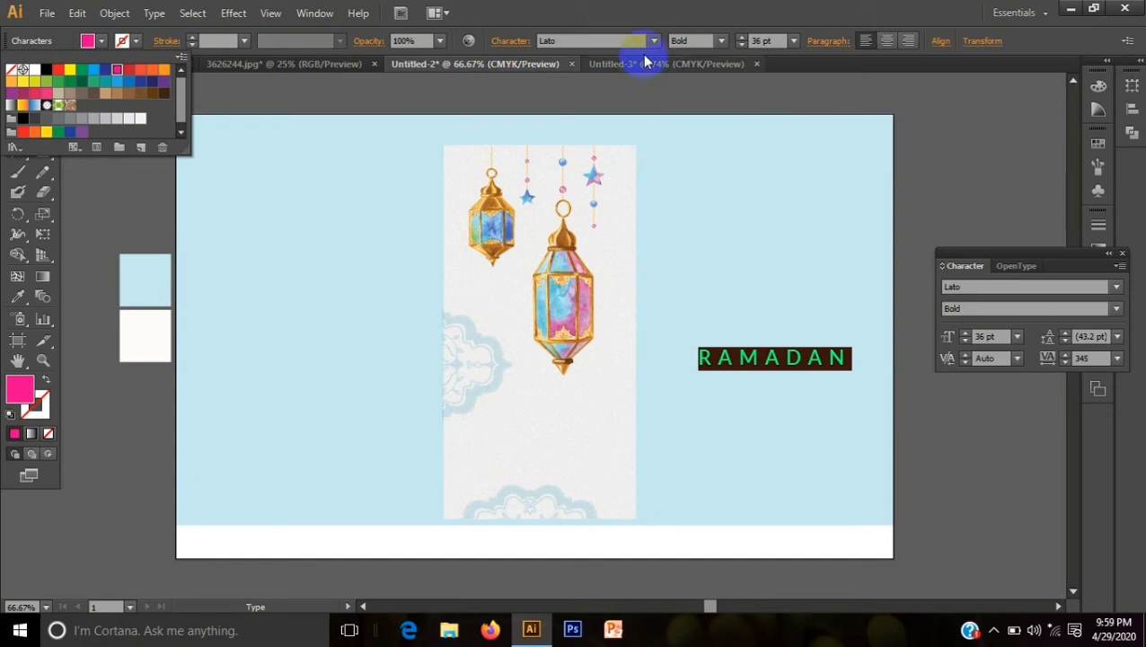
Step: Try the fonts NewUnicodeFont and Arial Rounded MT Bold on the RAMADAN text
{"action": "left_click", "coordinate": [600, 42]}
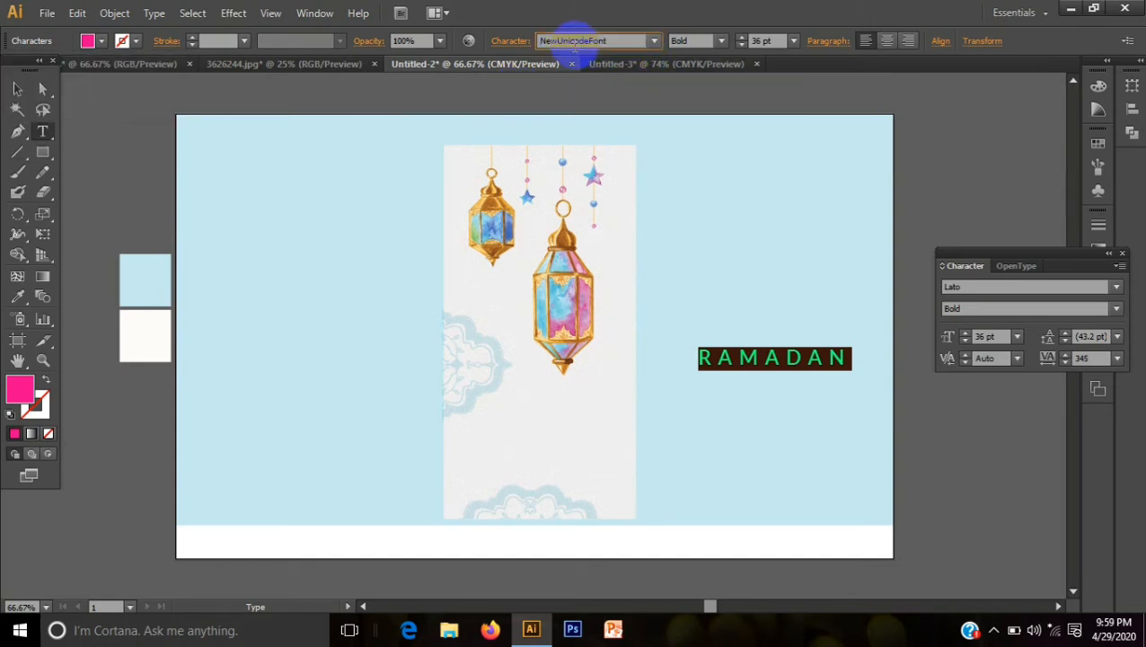
{"action": "left_click", "coordinate": [17, 89]}
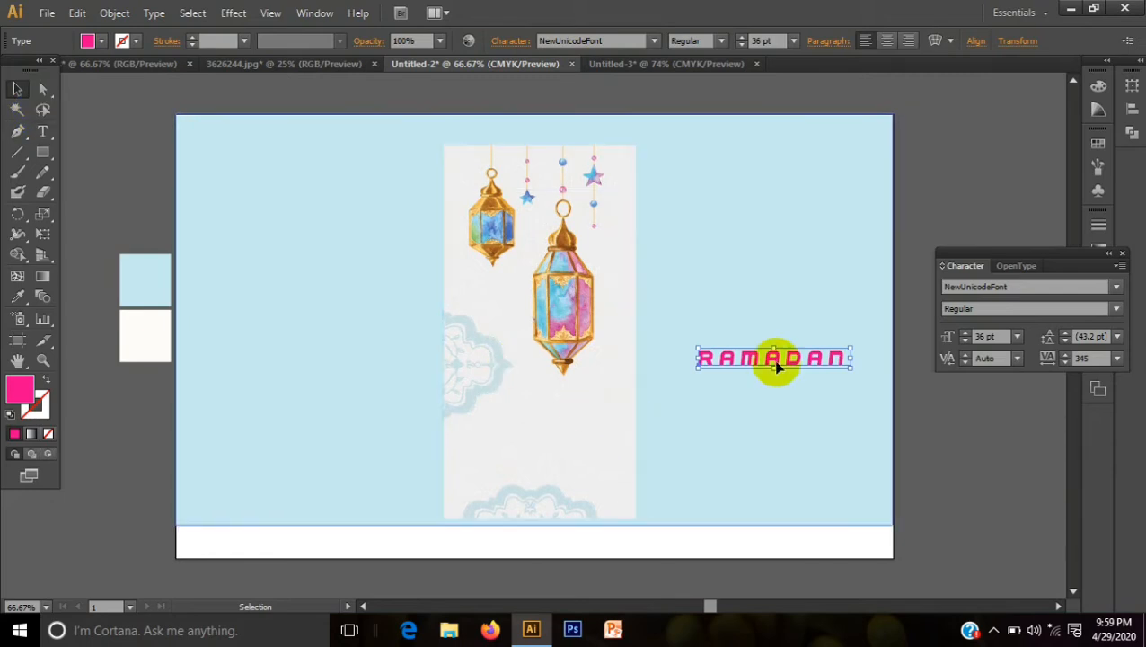
{"action": "left_click", "coordinate": [656, 44]}
{"action": "left_click", "coordinate": [633, 145]}
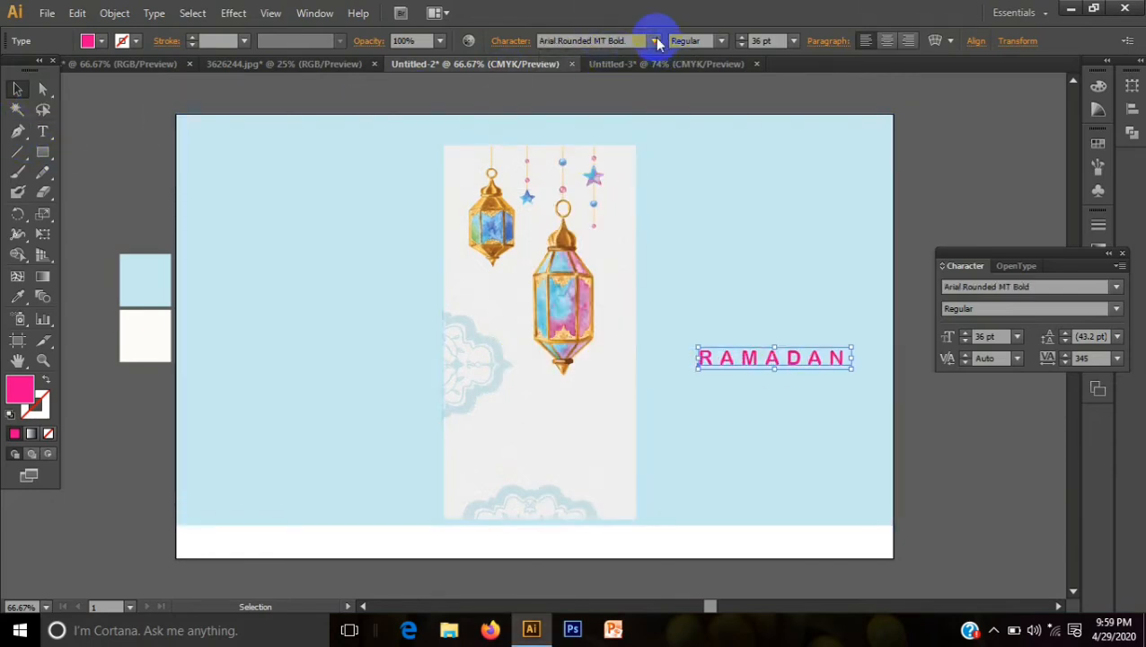
Step: Set the RAMADAN text in the Bell MT font with the Bold style
{"action": "left_click", "coordinate": [655, 41]}
{"action": "left_click", "coordinate": [602, 152]}
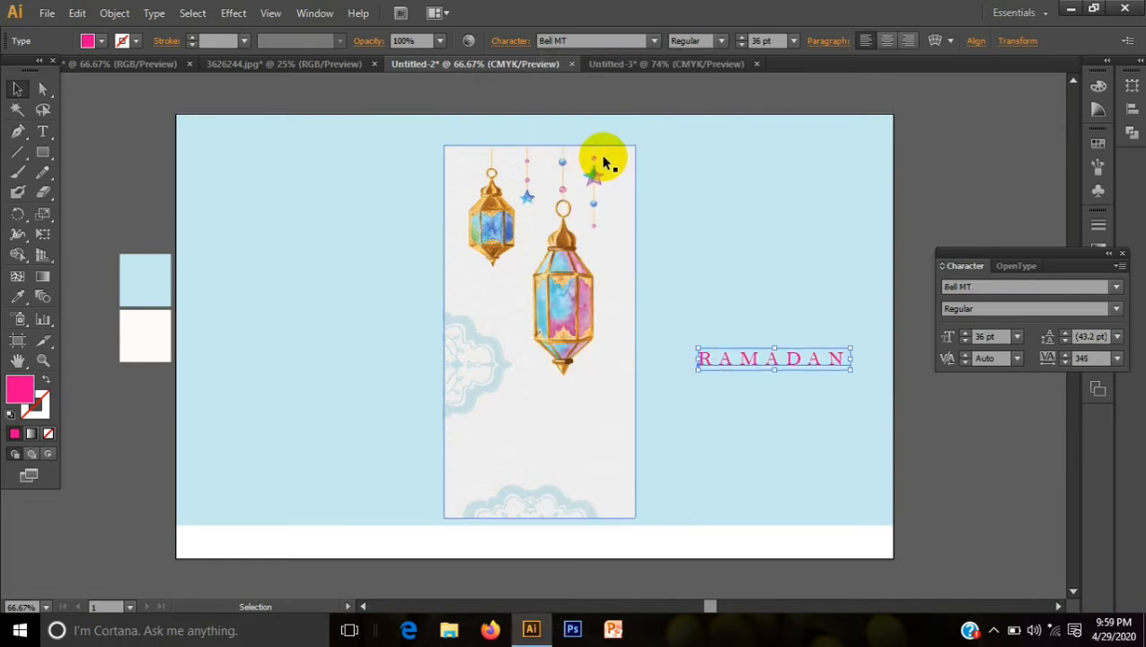
{"action": "left_click", "coordinate": [290, 259]}
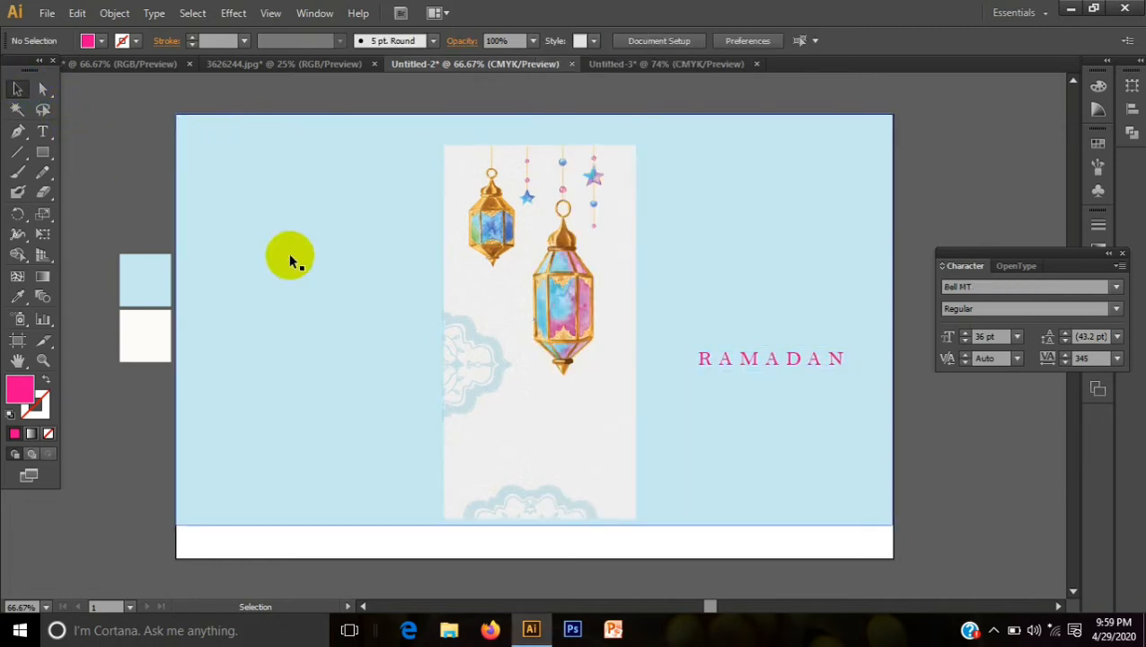
{"action": "left_click", "coordinate": [762, 358]}
{"action": "left_click", "coordinate": [721, 42]}
{"action": "left_click", "coordinate": [703, 94]}
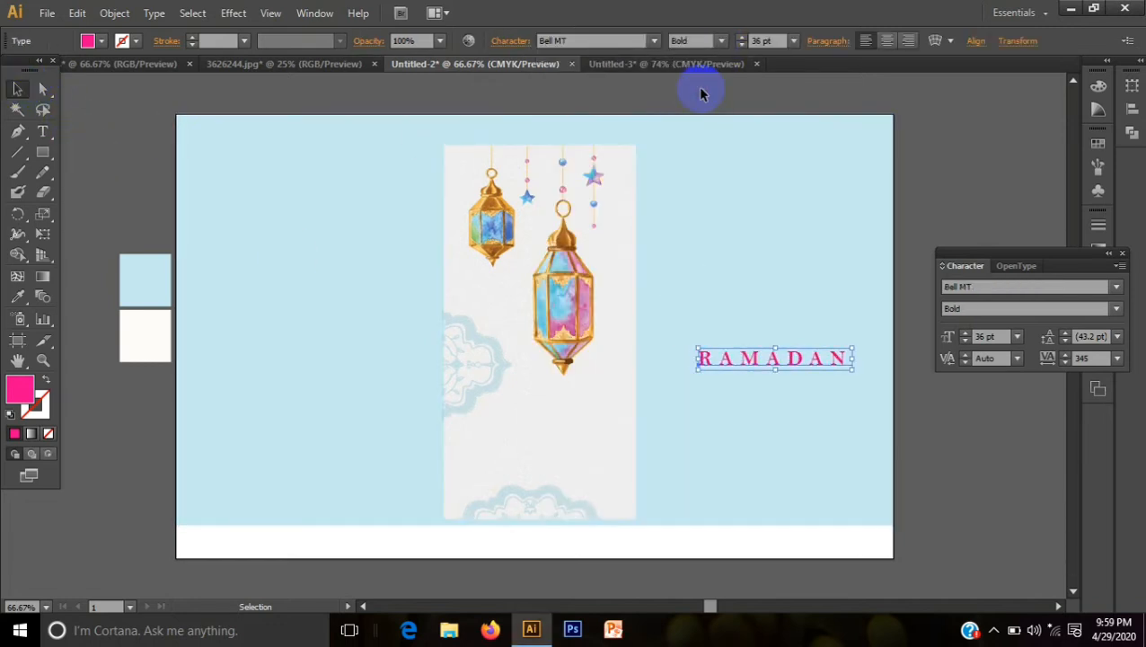
{"action": "left_click", "coordinate": [13, 90]}
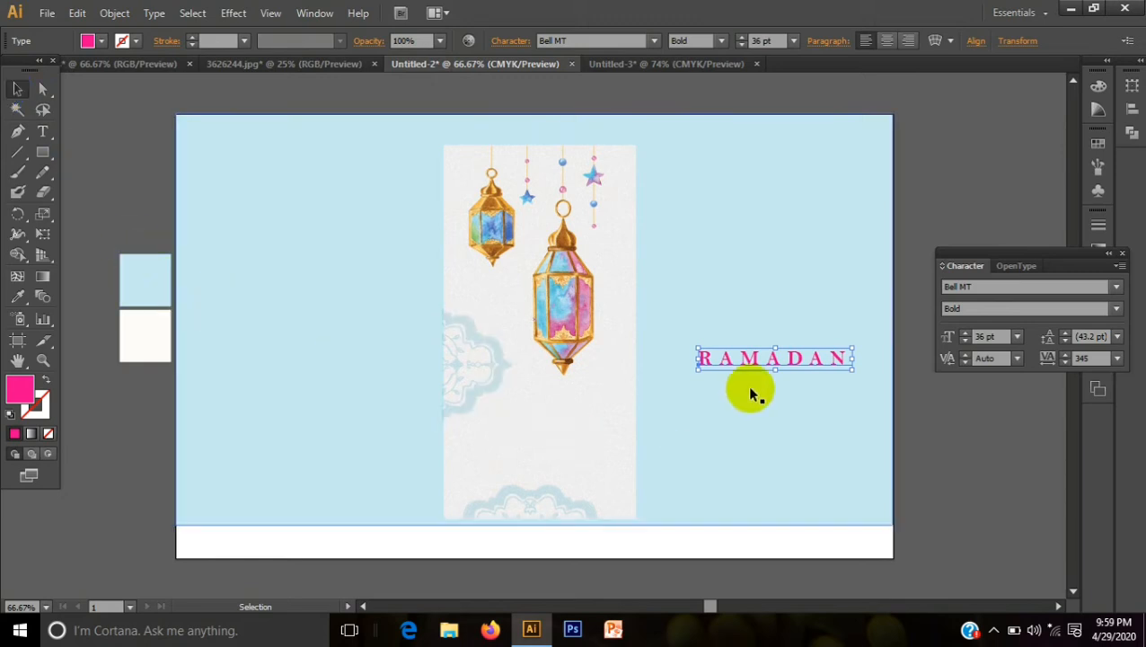
Step: Move RAMADAN onto the white panel just below the large lantern and set its size to 29 pt
{"action": "left_click_drag", "start_coordinate": [765, 357], "coordinate": [566, 397]}
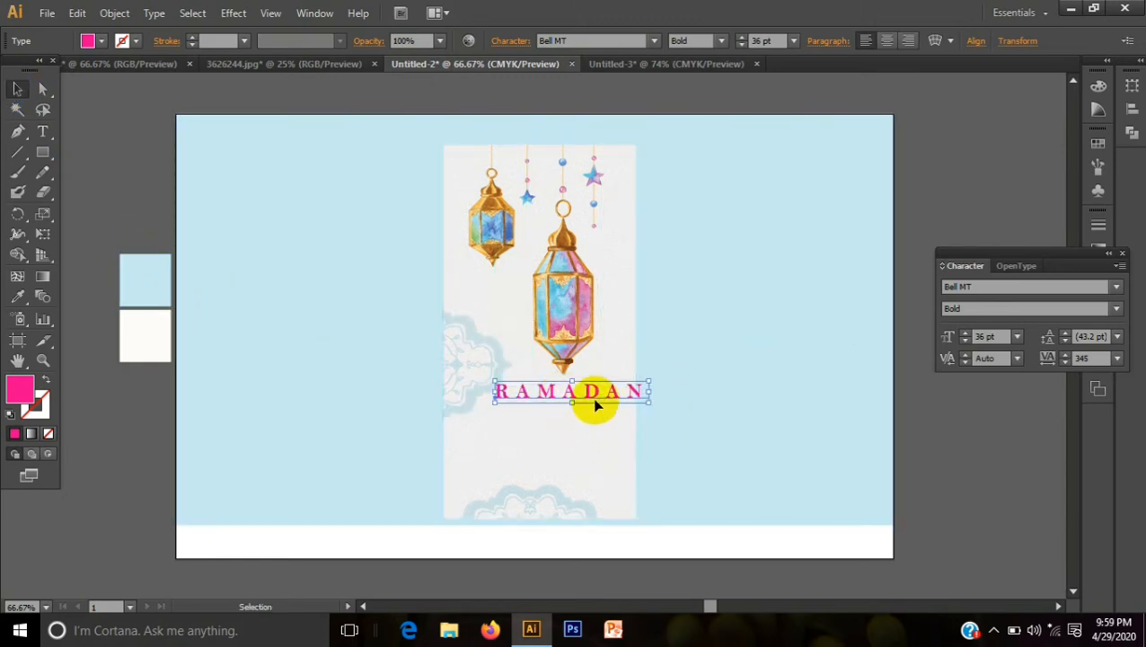
{"action": "left_click", "coordinate": [742, 44]}
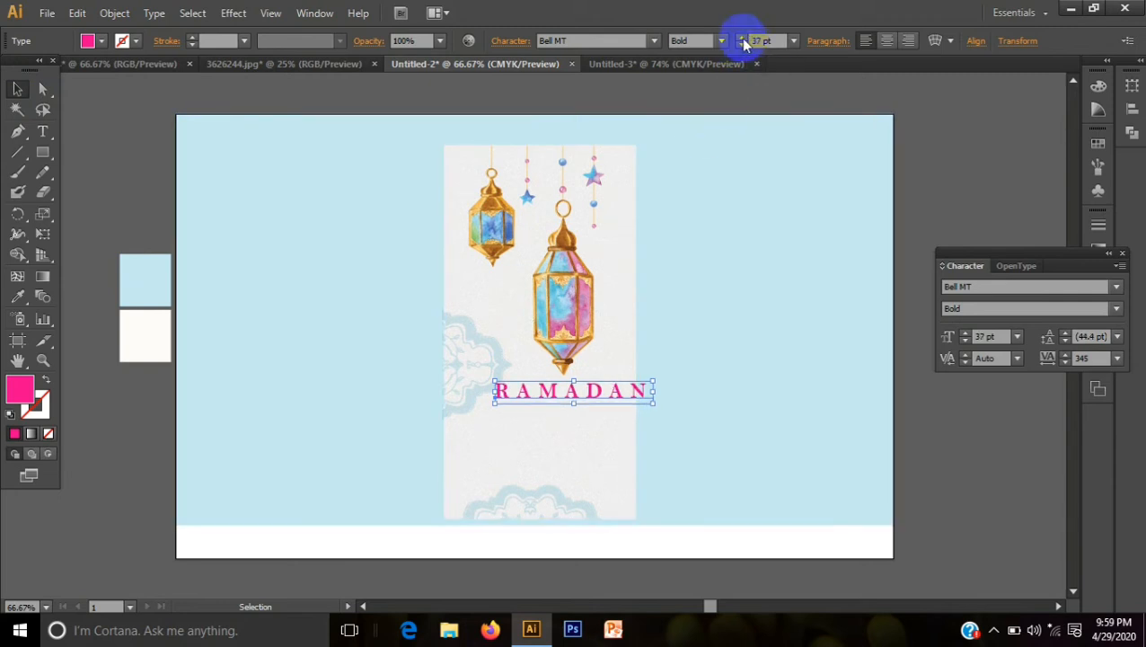
{"action": "left_click", "coordinate": [742, 44]}
{"action": "left_click", "coordinate": [742, 44]}
{"action": "left_click", "coordinate": [742, 44]}
{"action": "left_click", "coordinate": [742, 44]}
{"action": "left_click", "coordinate": [742, 44]}
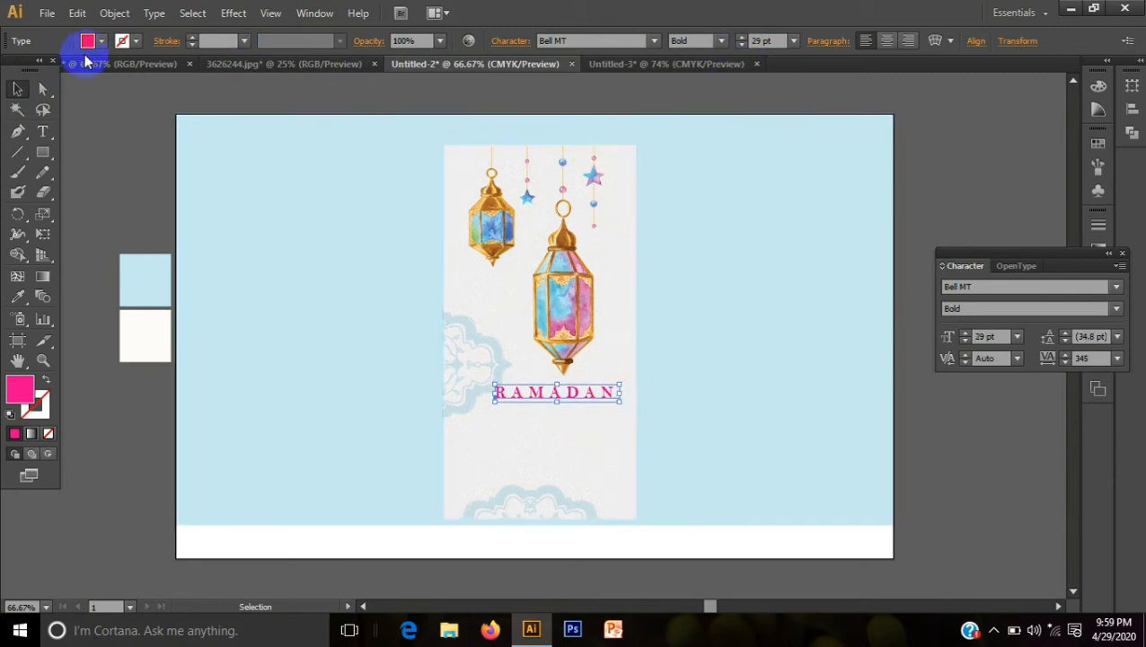
Step: Nudge RAMADAN down and slightly left, leaving a gap below the large lantern
{"action": "key", "text": "Down"}
{"action": "key", "text": "Down"}
{"action": "key", "text": "Down"}
{"action": "key", "text": "Down"}
{"action": "key", "text": "Down"}
{"action": "key", "text": "Down"}
{"action": "key", "text": "Down"}
{"action": "key", "text": "Down"}
{"action": "key", "text": "Down"}
{"action": "key", "text": "Down"}
{"action": "key", "text": "Down"}
{"action": "key", "text": "Down"}
{"action": "key", "text": "Down"}
{"action": "key", "text": "Down"}
{"action": "key", "text": "Down"}
{"action": "key", "text": "Down"}
{"action": "key", "text": "Down"}
{"action": "key", "text": "Down"}
{"action": "key", "text": "Down"}
{"action": "key", "text": "Down"}
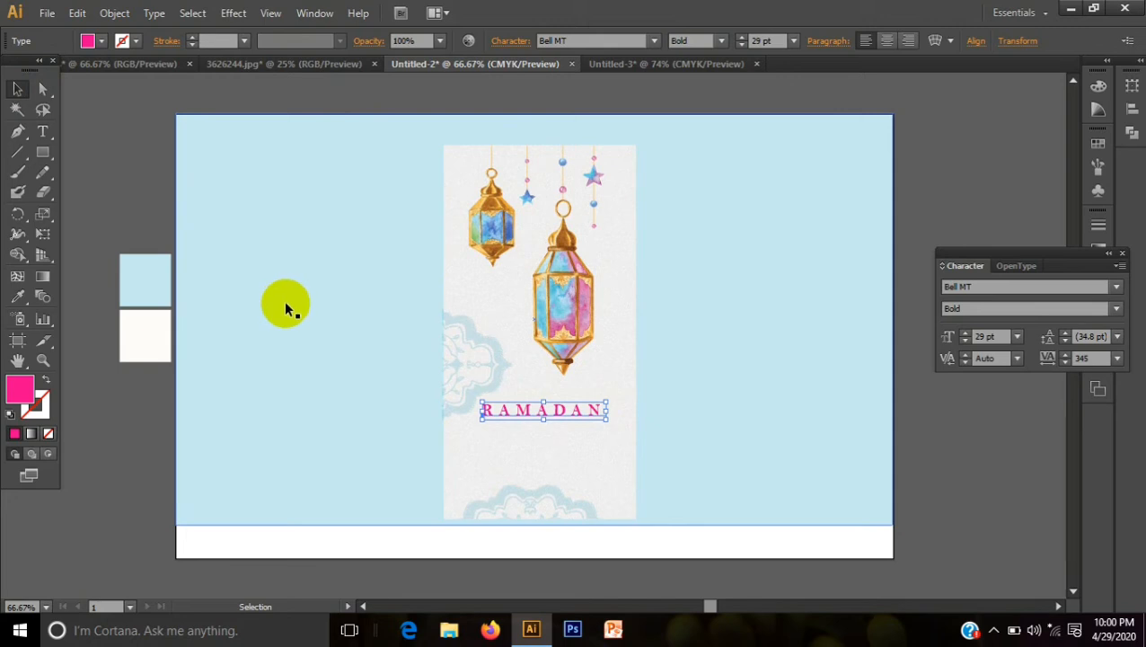
Step: Add the text KAREEM in 29 pt Bell MT Bold on the blue background, left of the panel
{"action": "left_click", "coordinate": [305, 320]}
{"action": "left_click", "coordinate": [42, 131]}
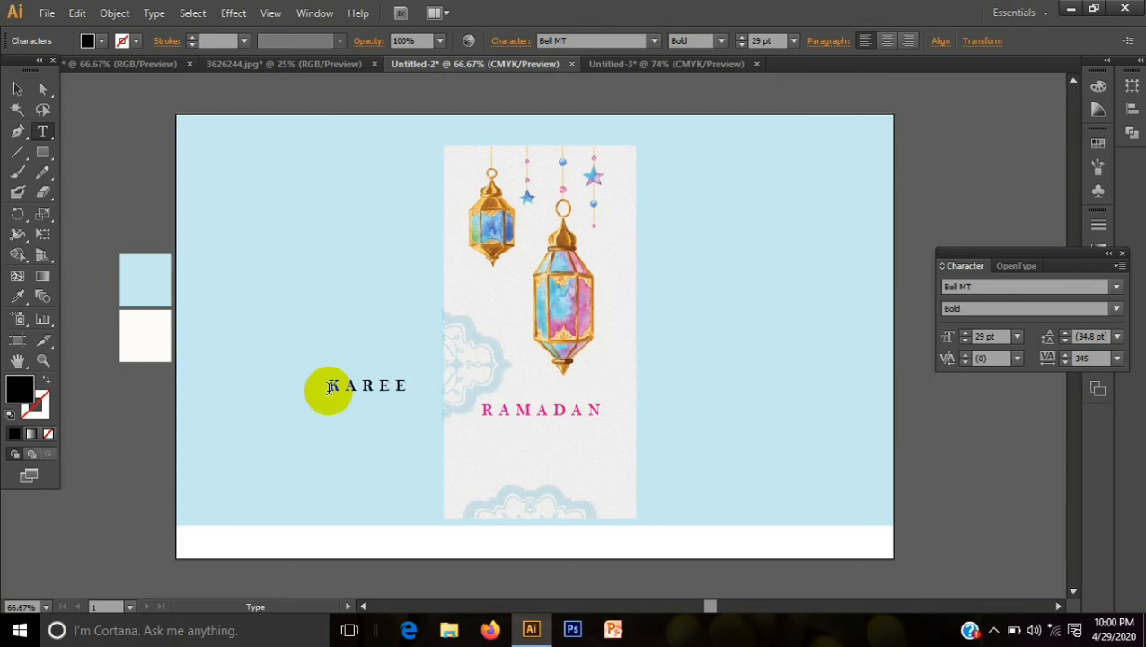
{"action": "left_click", "coordinate": [330, 388]}
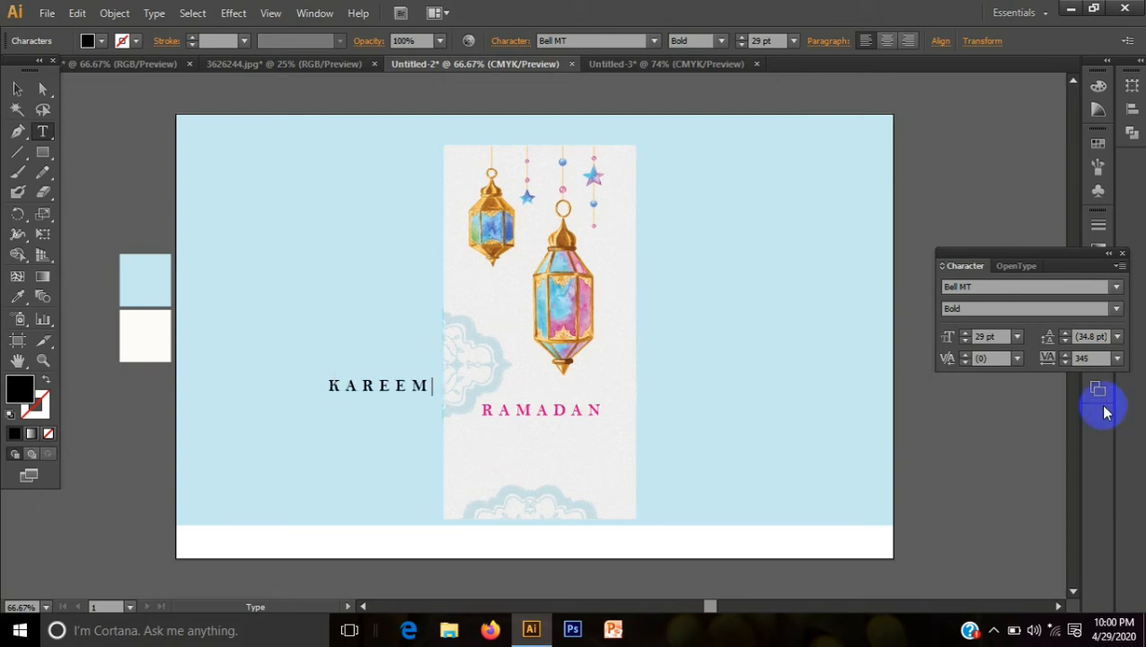
Step: Widen the tracking of the whole word KAREEM to 470
{"action": "left_click", "coordinate": [1065, 362]}
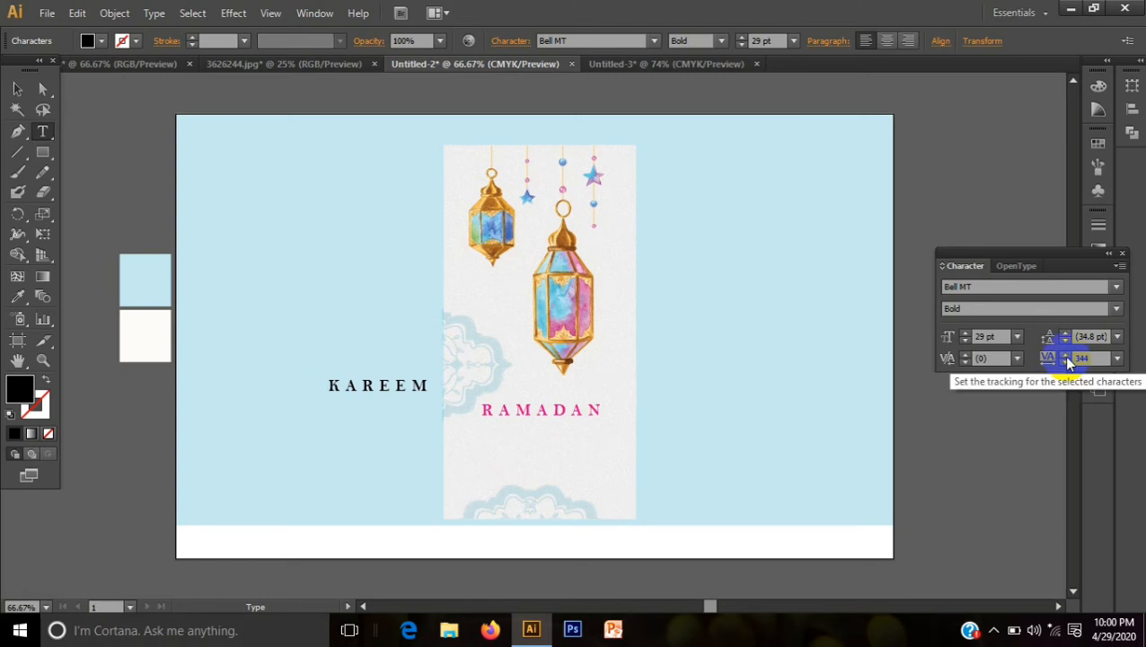
{"action": "left_click", "coordinate": [1065, 355]}
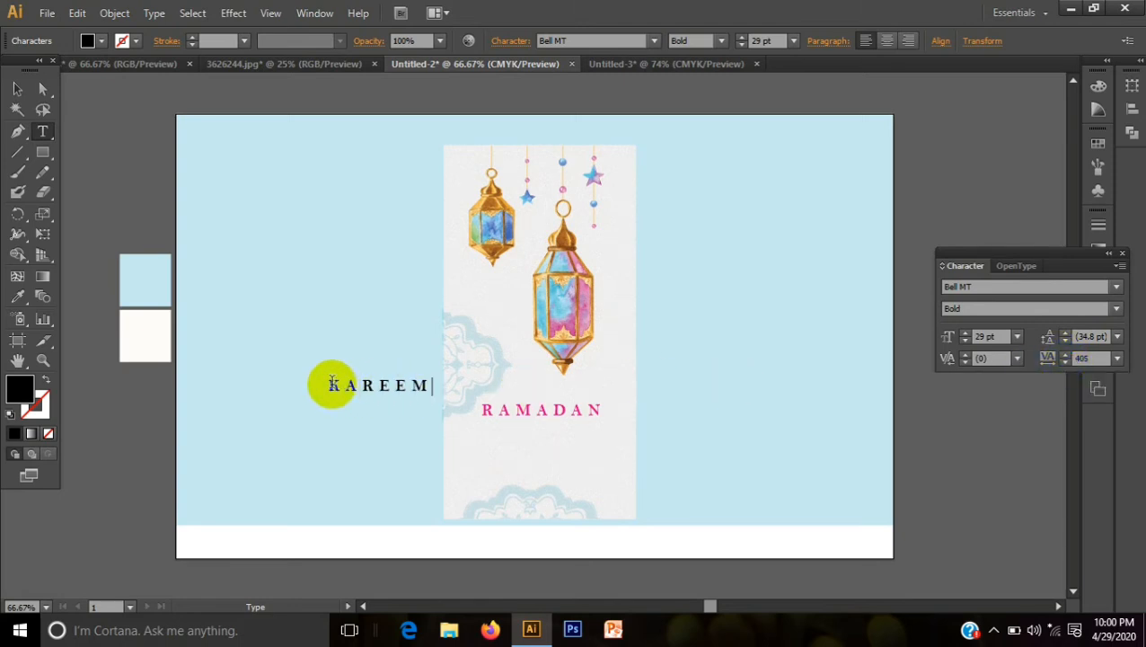
{"action": "left_click_drag", "start_coordinate": [332, 384], "coordinate": [455, 365]}
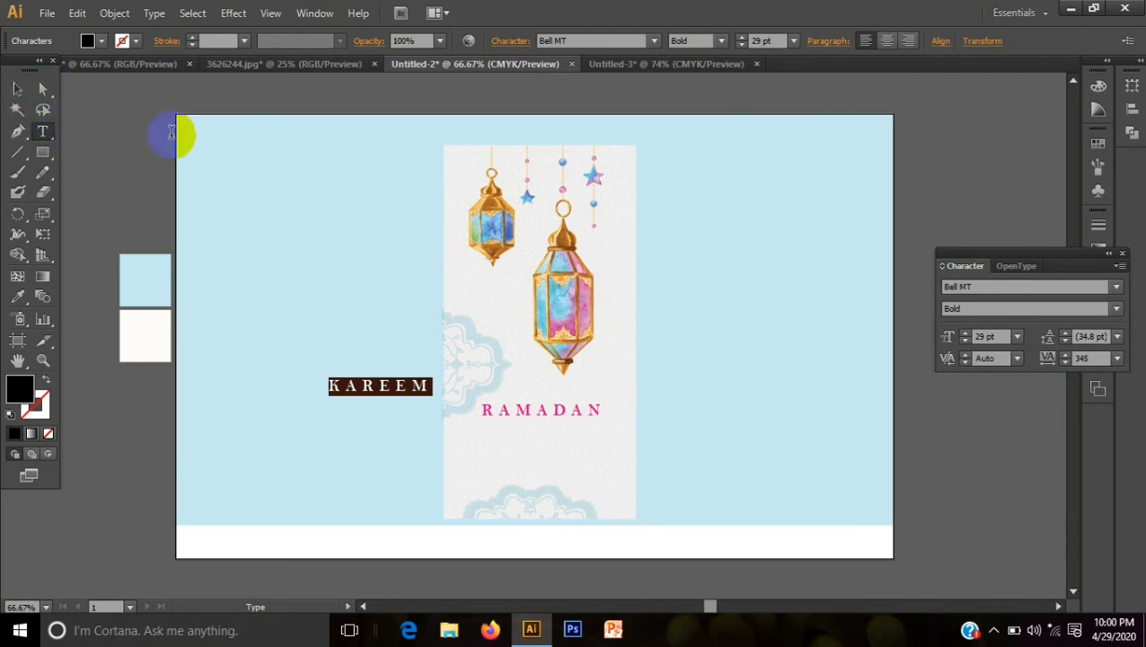
{"action": "left_click", "coordinate": [1078, 358]}
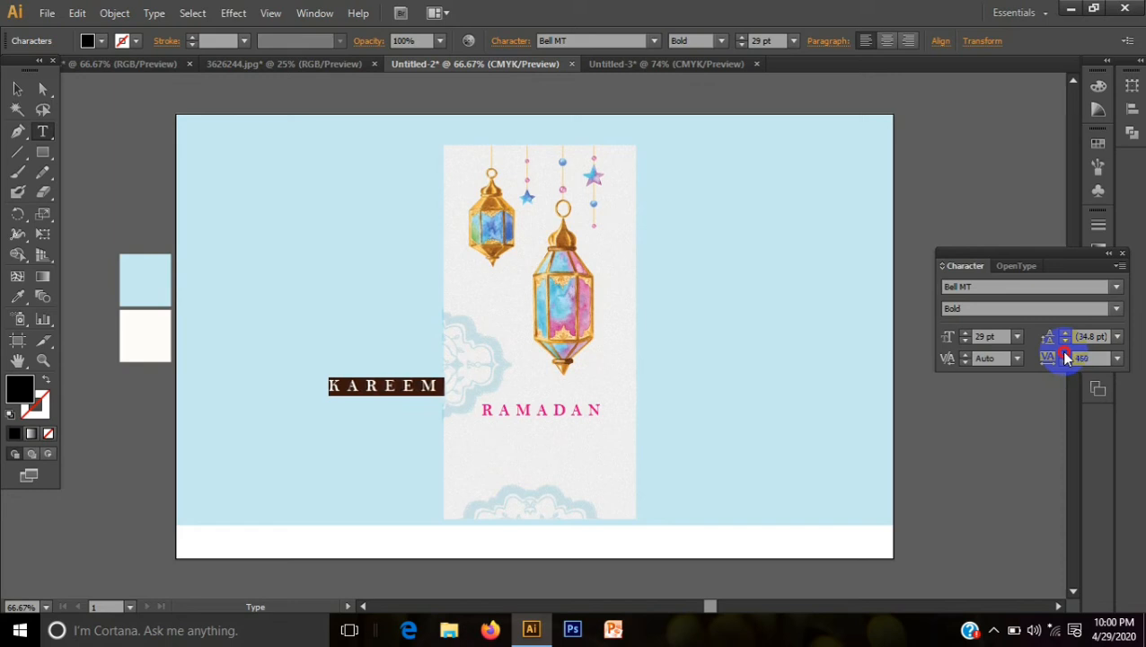
{"action": "left_click", "coordinate": [1064, 354]}
{"action": "left_click", "coordinate": [17, 89]}
{"action": "left_click", "coordinate": [281, 275]}
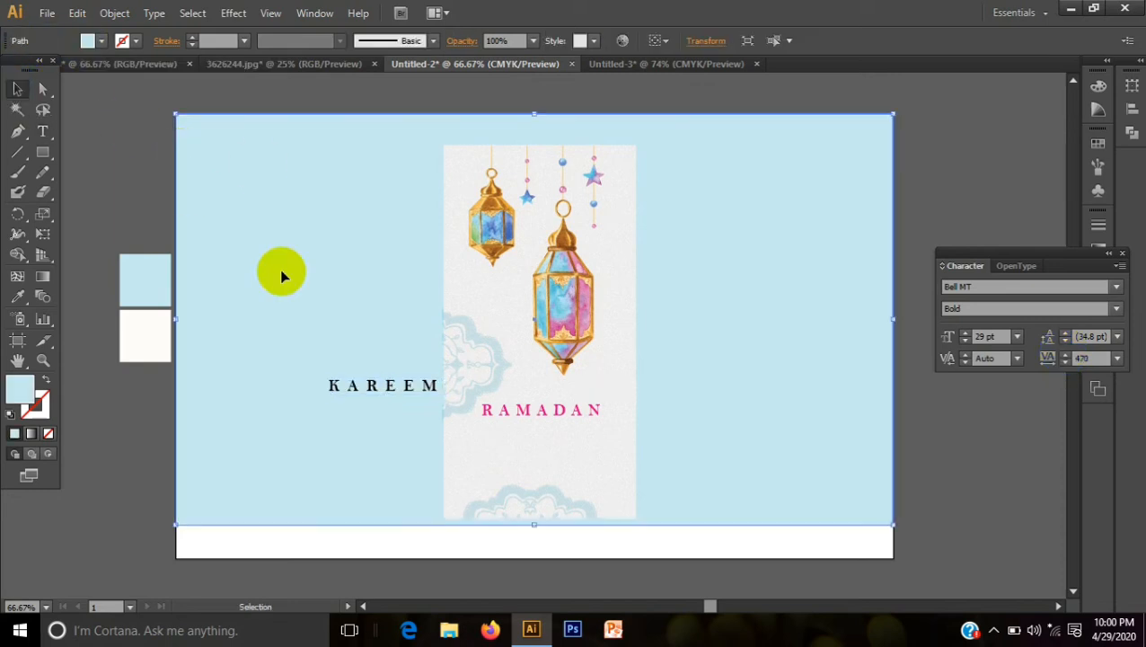
Step: Move KAREEM onto the panel directly beneath RAMADAN and reduce its size to 21 pt
{"action": "left_click_drag", "start_coordinate": [417, 384], "coordinate": [576, 440]}
{"action": "left_click", "coordinate": [573, 464]}
{"action": "left_click", "coordinate": [579, 440]}
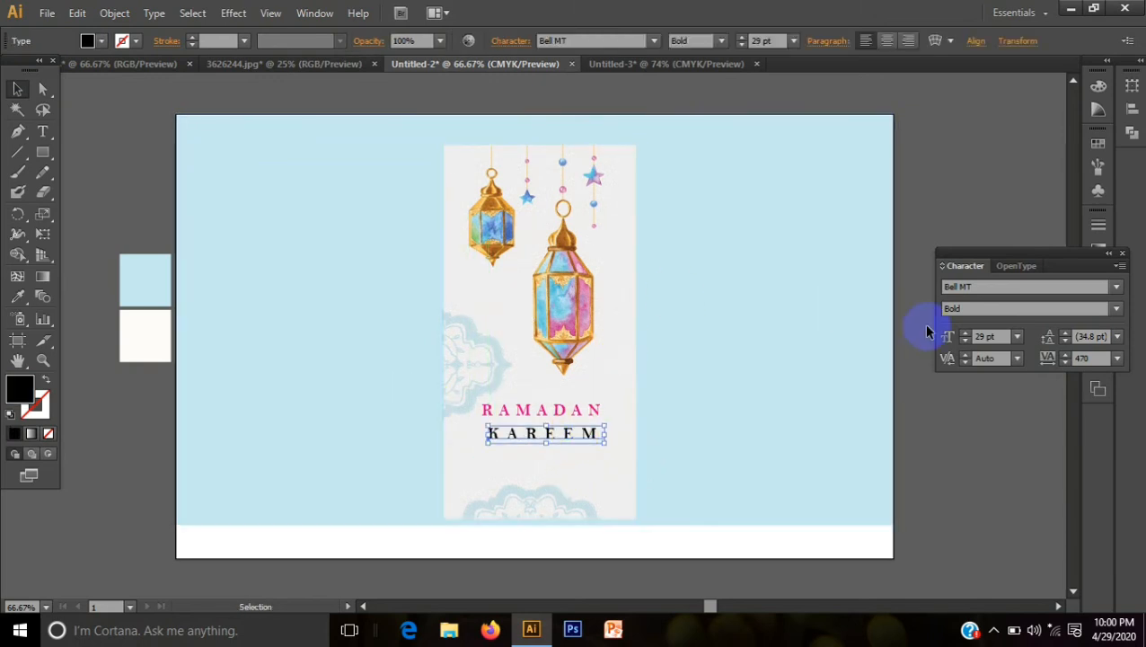
{"action": "left_click", "coordinate": [963, 343]}
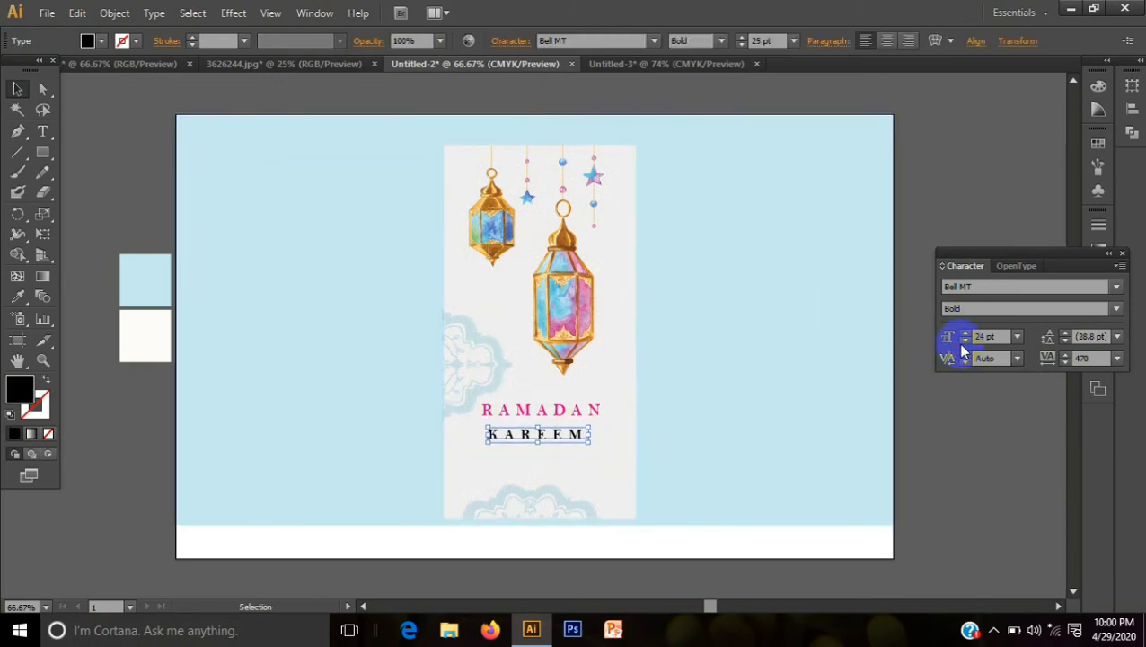
{"action": "left_click", "coordinate": [963, 343]}
{"action": "left_click", "coordinate": [963, 343]}
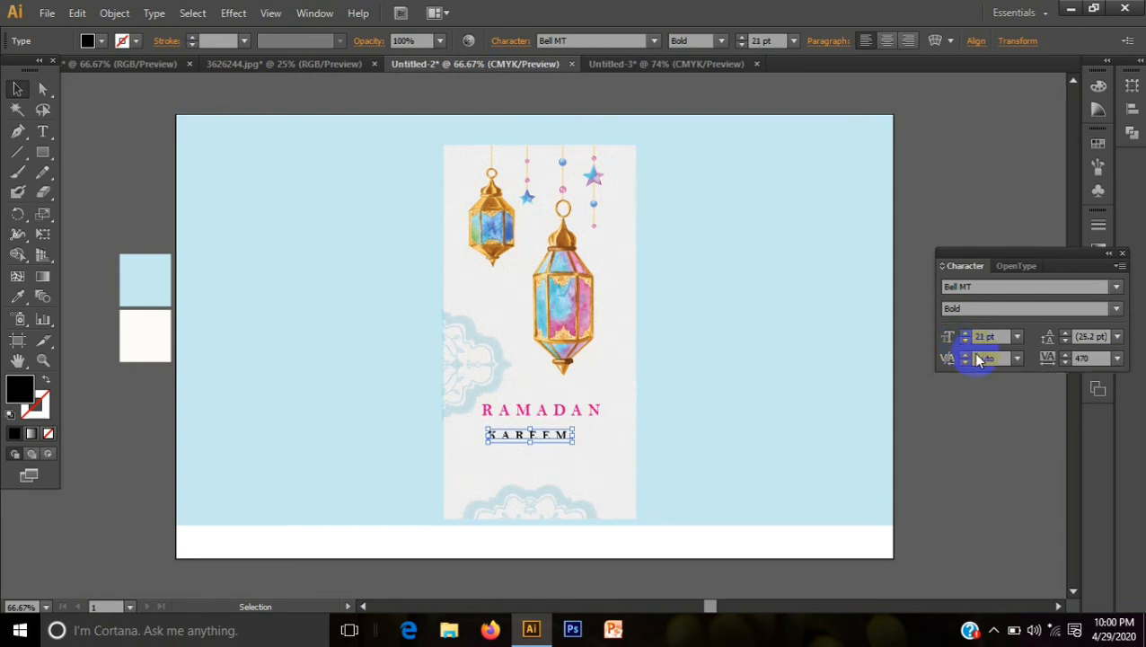
Step: Increase KAREEM's tracking to 1031 so it spreads to about the width of RAMADAN
{"action": "left_click", "coordinate": [1064, 355]}
{"action": "left_click", "coordinate": [1064, 355]}
{"action": "left_click", "coordinate": [1064, 355]}
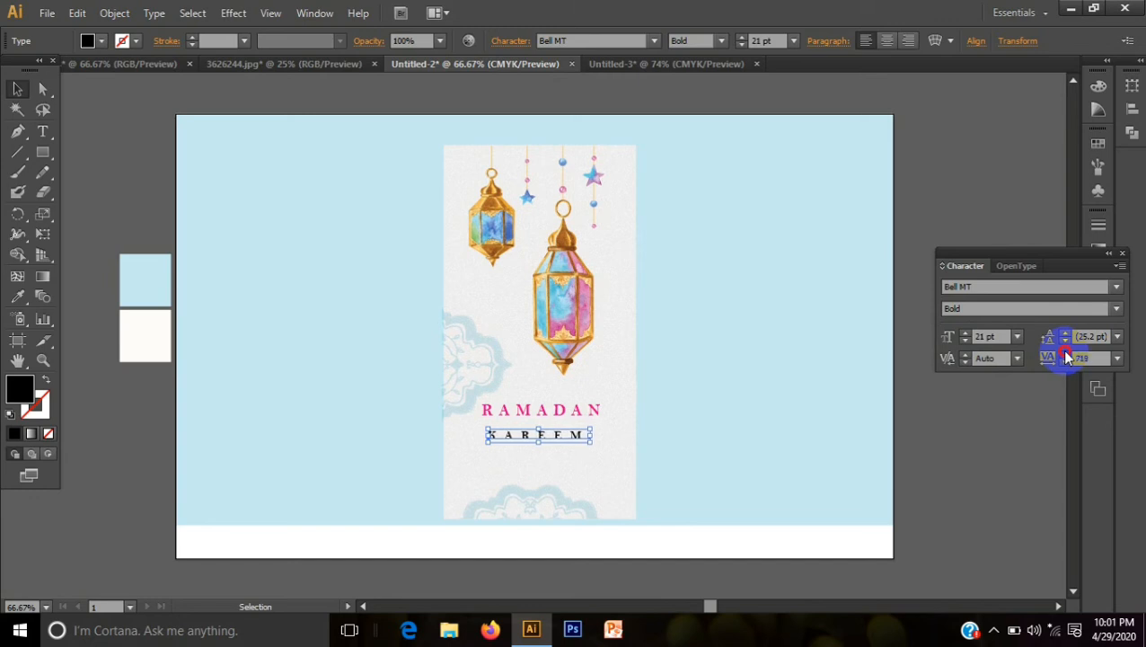
{"action": "left_click", "coordinate": [1066, 353]}
{"action": "left_click", "coordinate": [1066, 357]}
{"action": "left_click", "coordinate": [1066, 353]}
{"action": "left_click", "coordinate": [1067, 354]}
{"action": "left_click", "coordinate": [1067, 354]}
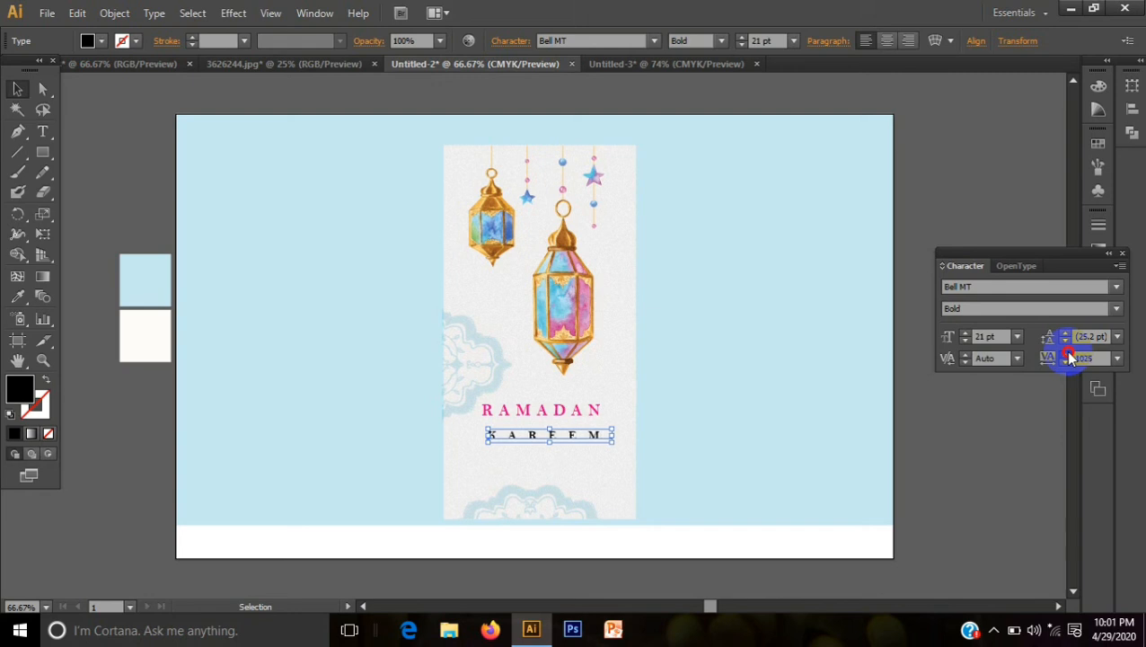
{"action": "left_click", "coordinate": [1066, 354]}
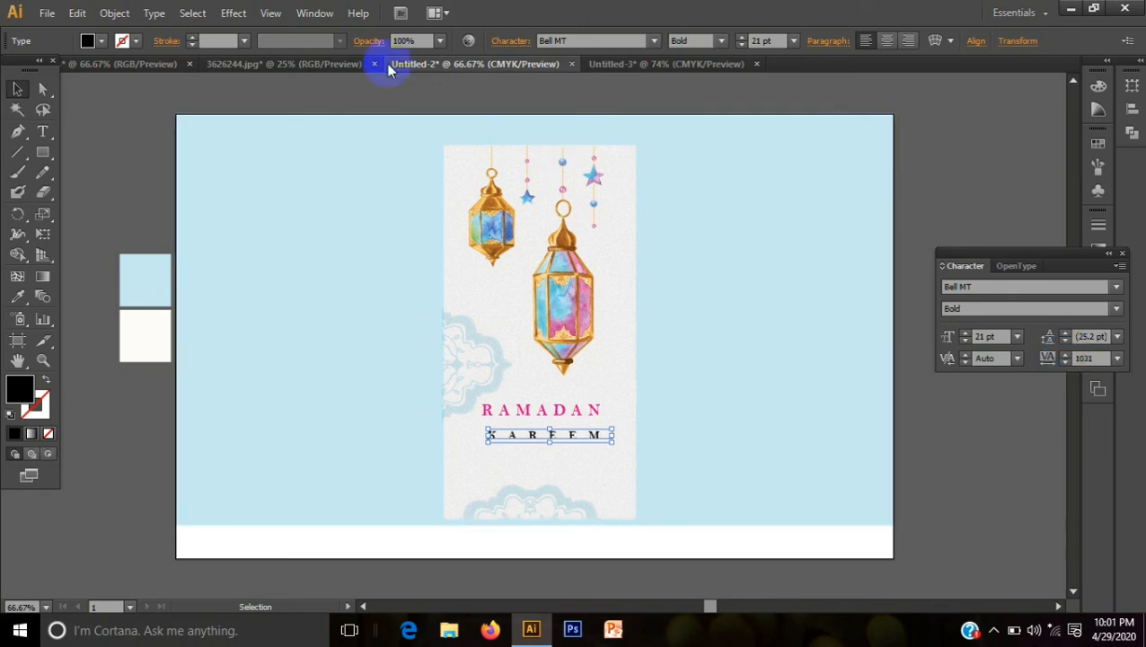
{"action": "left_click", "coordinate": [243, 229]}
Step: Try centred paragraph alignment on RAMADAN and KAREEM together, and set both back to left alignment
{"action": "left_click", "coordinate": [540, 435]}
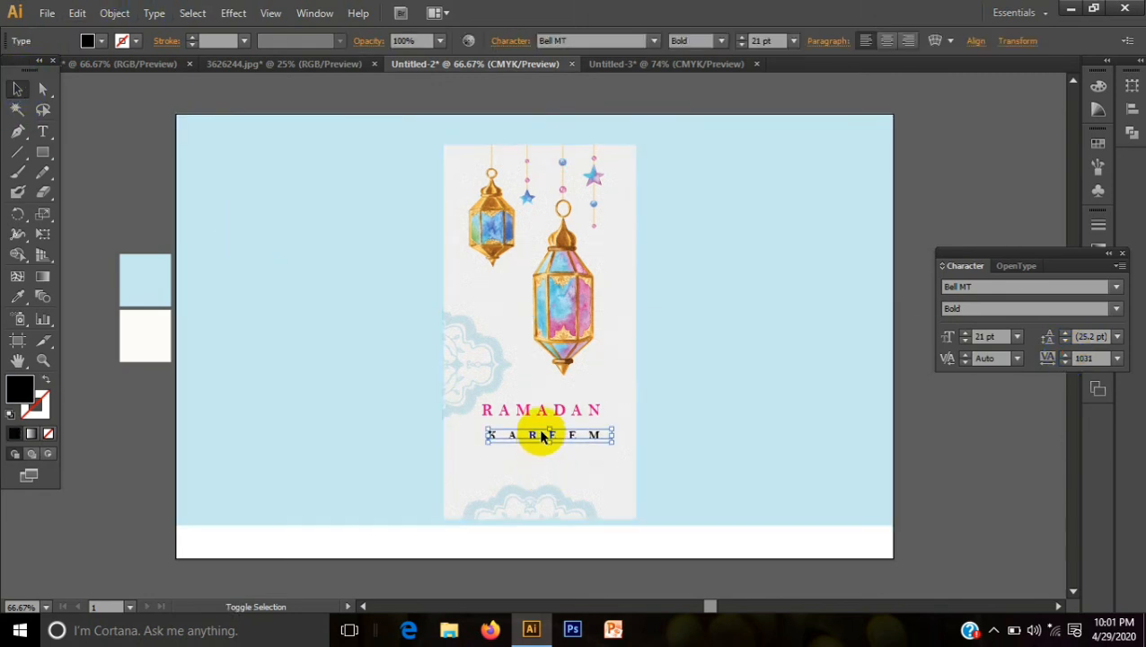
{"action": "left_click", "coordinate": [538, 409], "text": "shift"}
{"action": "left_click", "coordinate": [887, 40]}
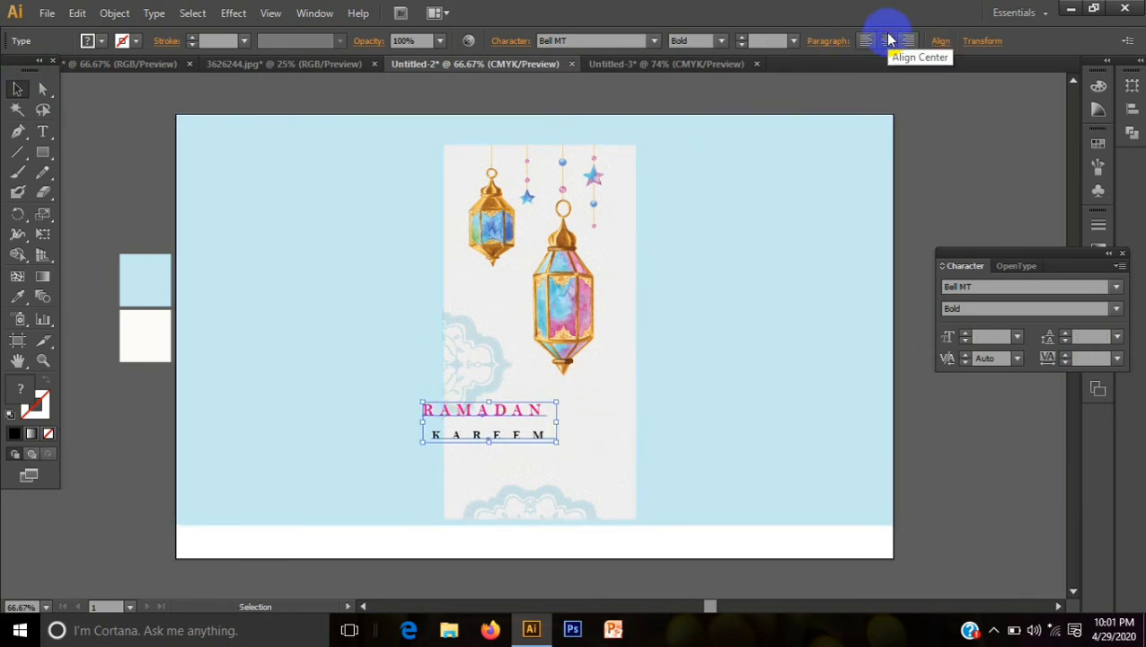
{"action": "left_click", "coordinate": [868, 40]}
{"action": "left_click", "coordinate": [842, 476]}
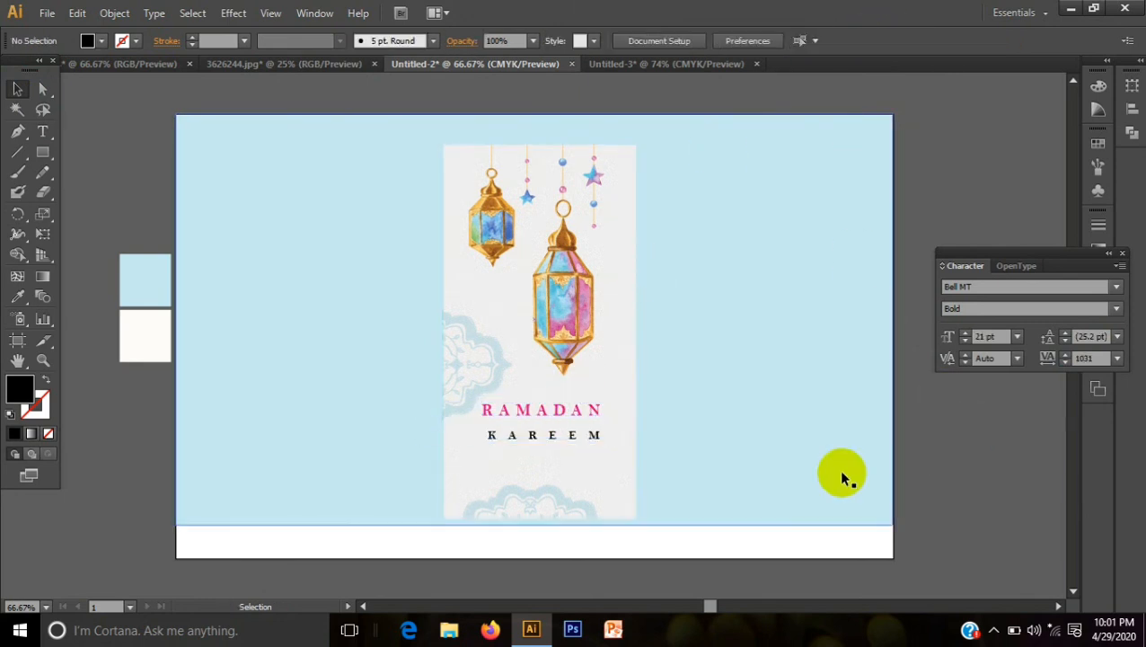
Step: Stretch KAREEM's left side outward to 21.78 pt so it lines up with RAMADAN's left edge
{"action": "left_click", "coordinate": [545, 437]}
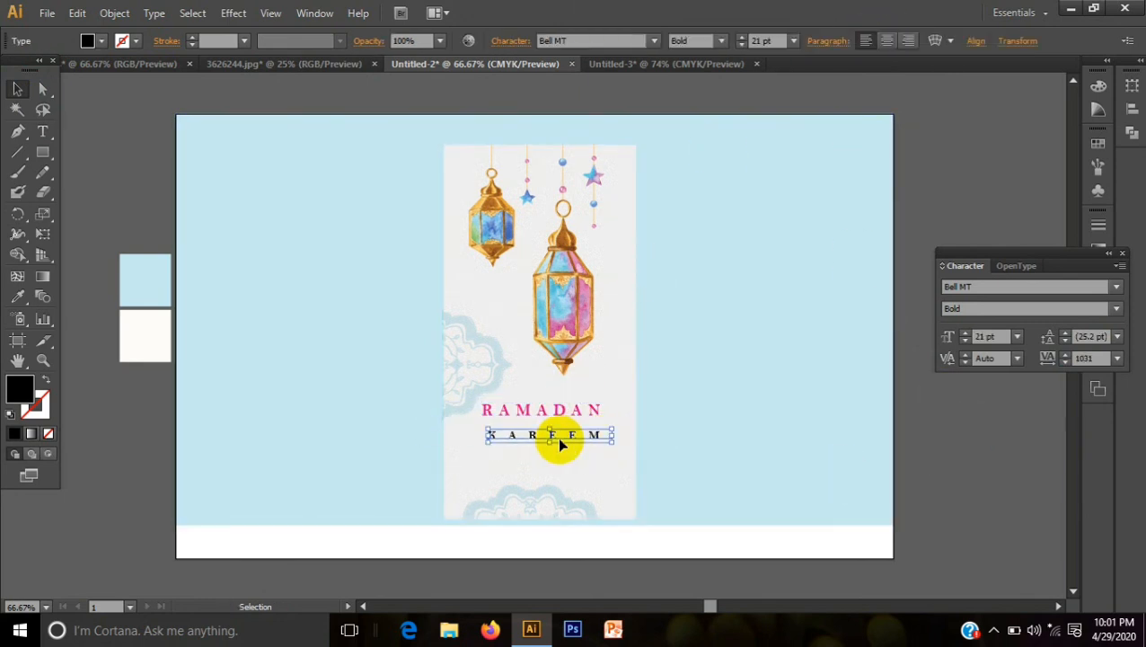
{"action": "left_click", "coordinate": [489, 437]}
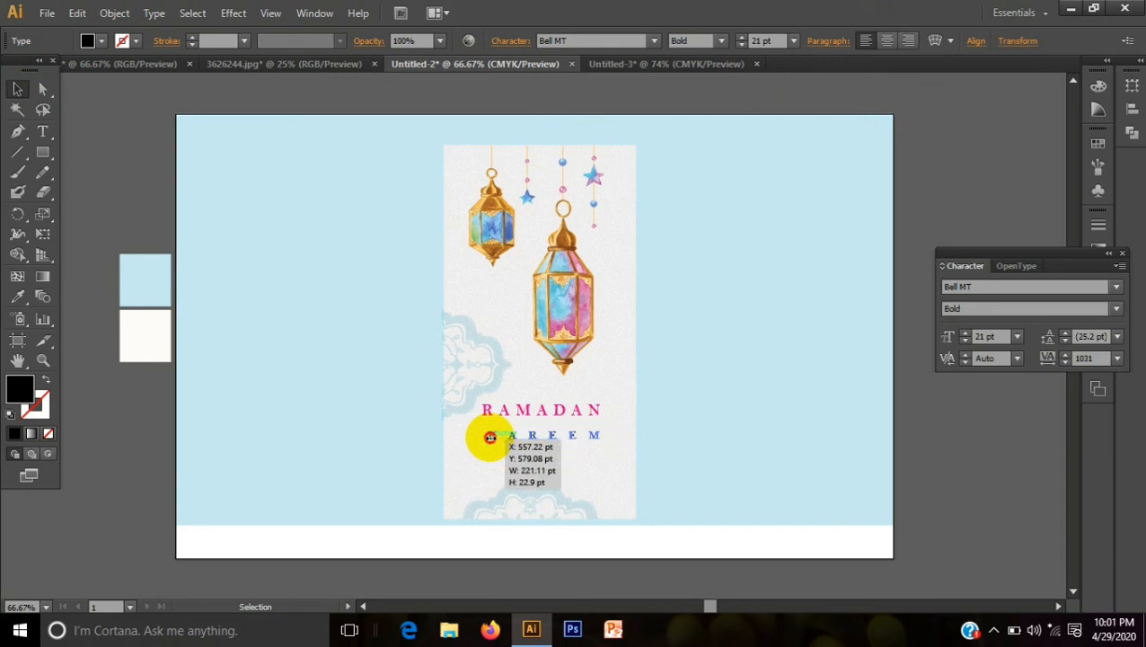
{"action": "left_click_drag", "start_coordinate": [489, 437], "coordinate": [486, 436]}
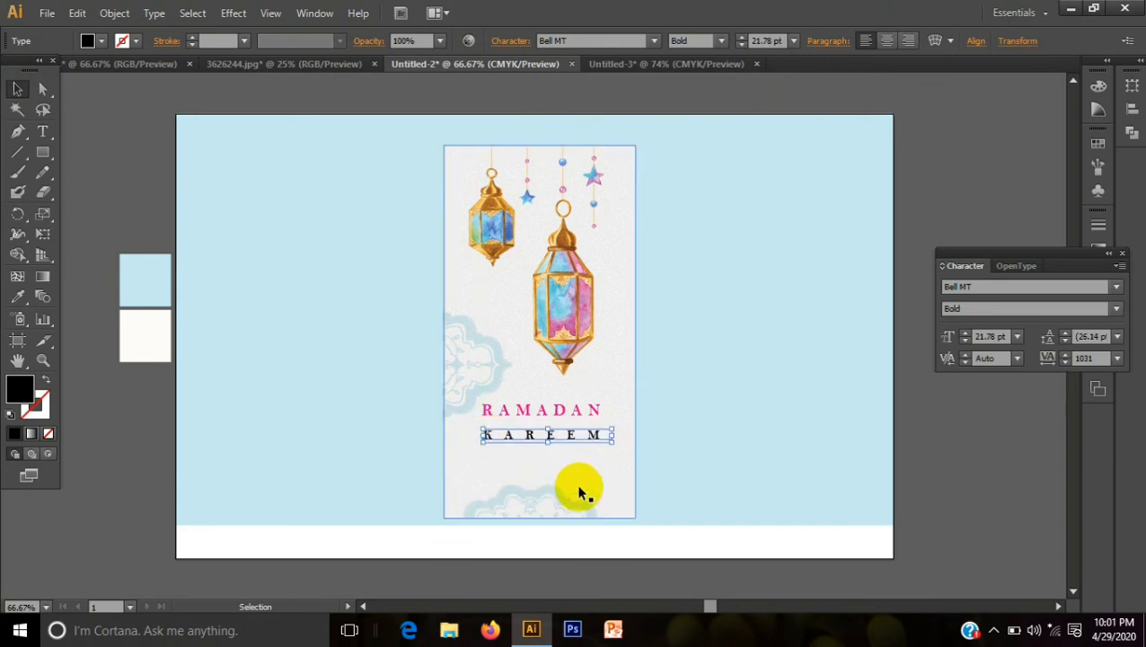
{"action": "left_click", "coordinate": [674, 475]}
Step: Nudge KAREEM up a little, closer to RAMADAN
{"action": "left_click", "coordinate": [558, 436]}
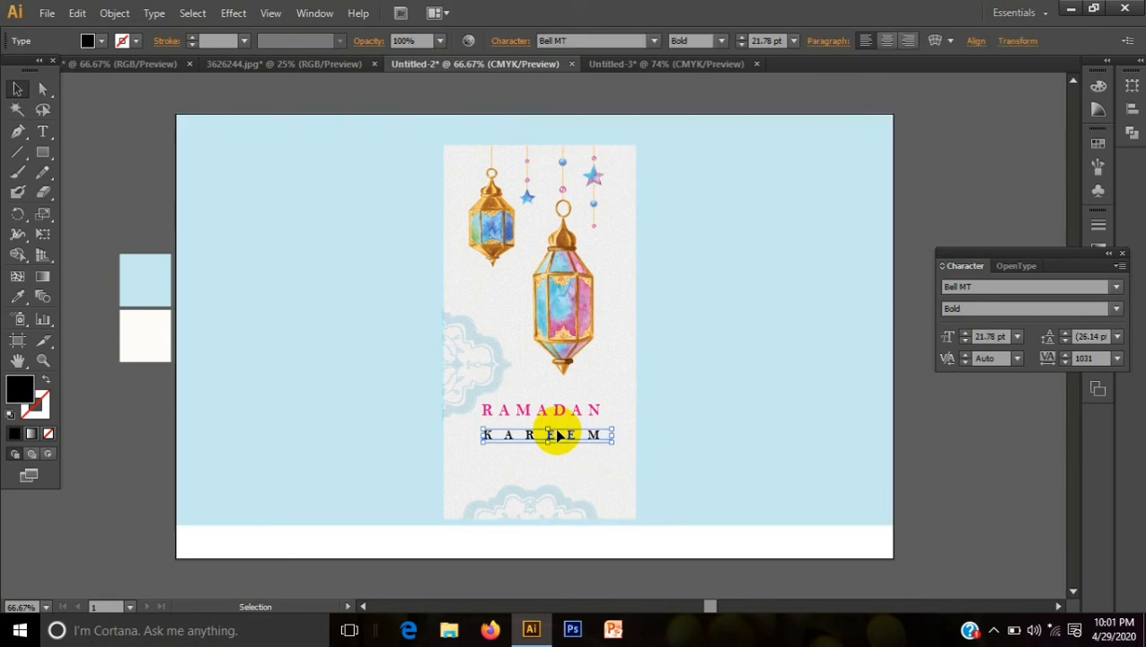
{"action": "key", "text": "Up"}
{"action": "key", "text": "Up"}
{"action": "key", "text": "Up"}
{"action": "key", "text": "Up"}
Step: Try to group the blue background, lanterns, pale ornaments and both title words together
{"action": "left_click", "coordinate": [744, 439]}
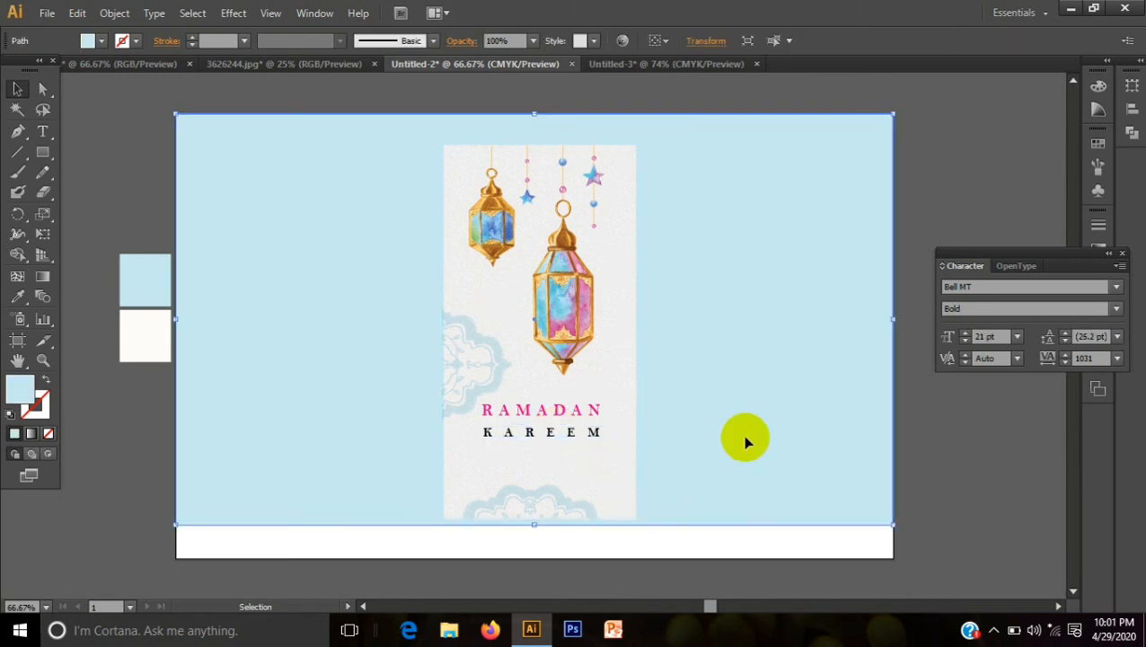
{"action": "left_click", "coordinate": [492, 215], "text": "shift"}
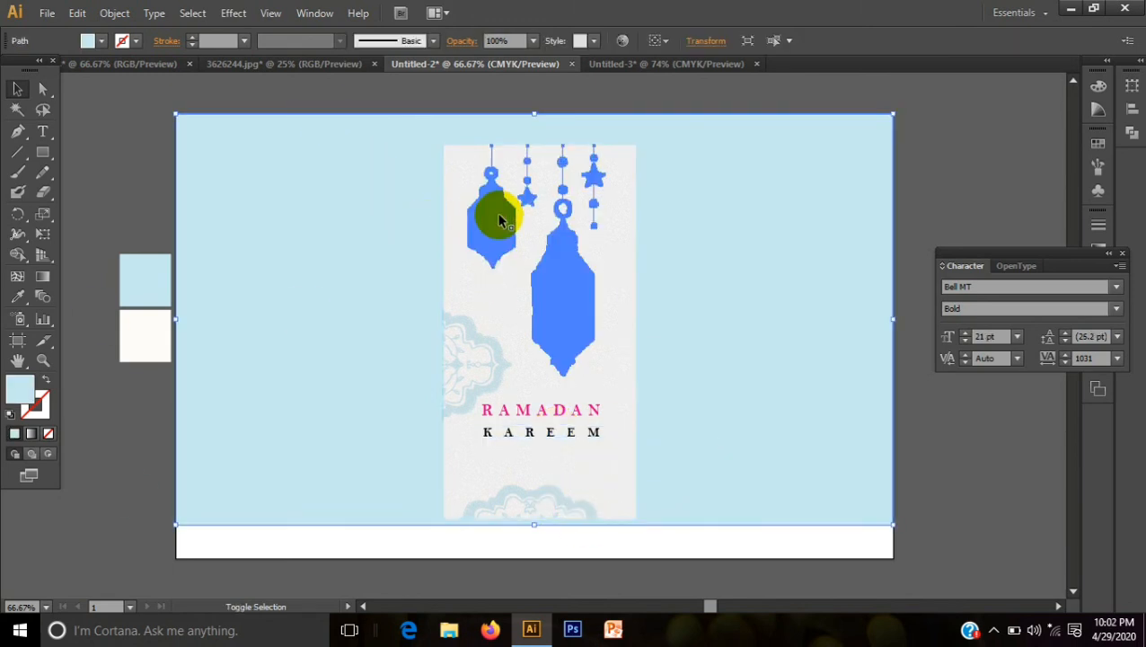
{"action": "left_click", "coordinate": [476, 373], "text": "shift"}
{"action": "left_click", "coordinate": [536, 414], "text": "shift"}
{"action": "left_click", "coordinate": [545, 434], "text": "shift"}
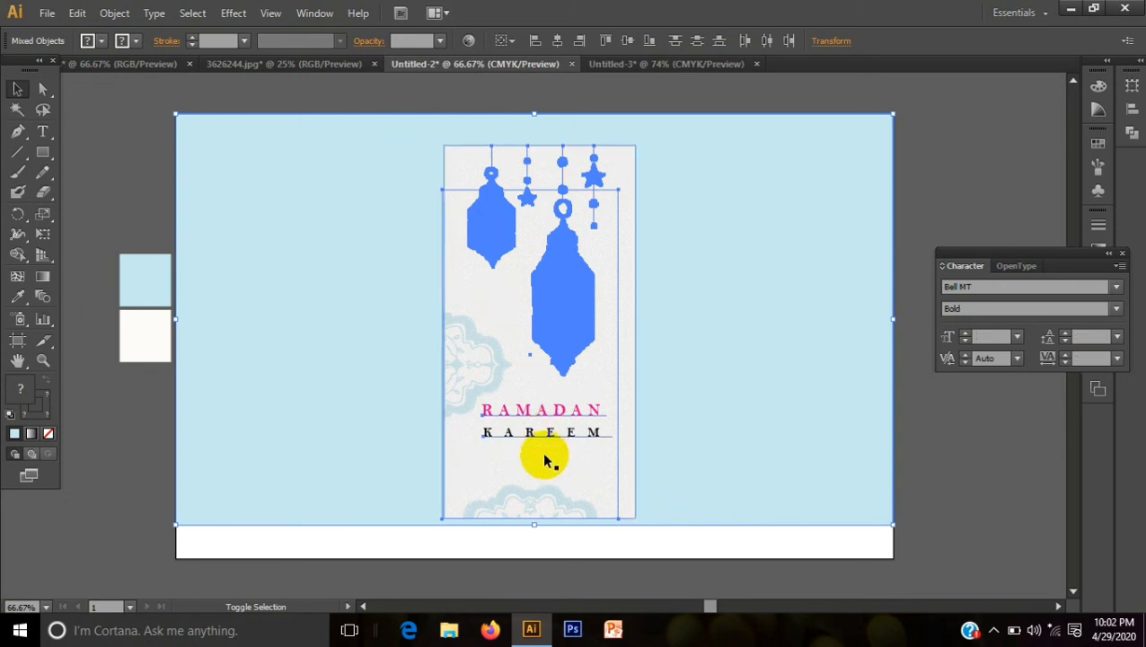
{"action": "left_click", "coordinate": [538, 501], "text": "shift"}
{"action": "right_click", "coordinate": [537, 505]}
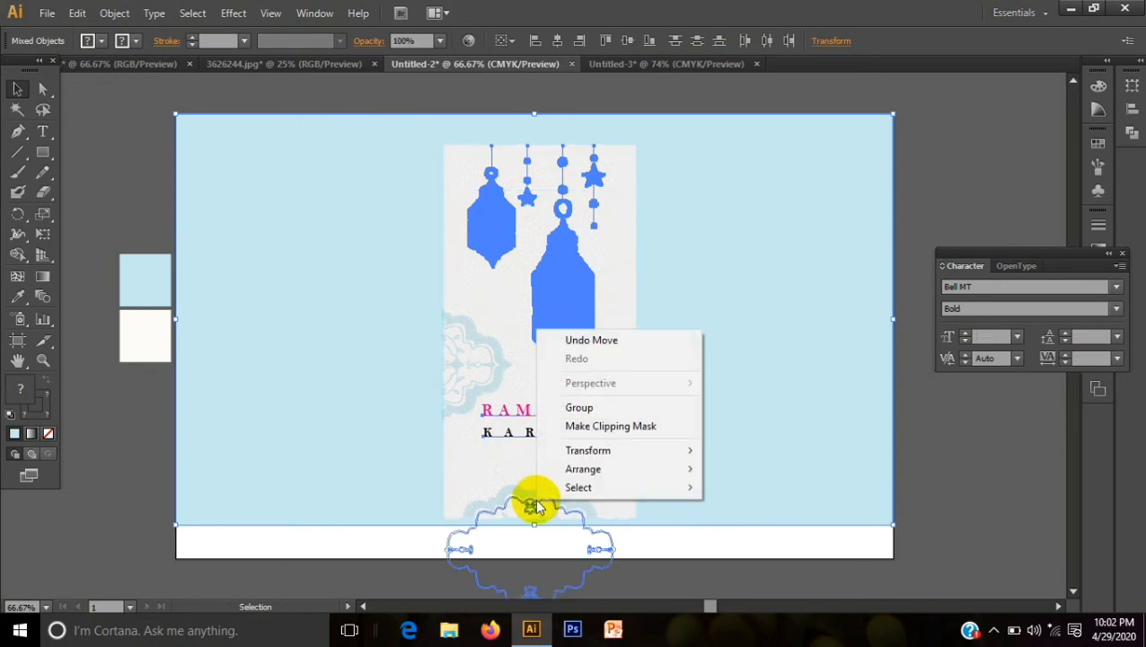
{"action": "left_click", "coordinate": [584, 407]}
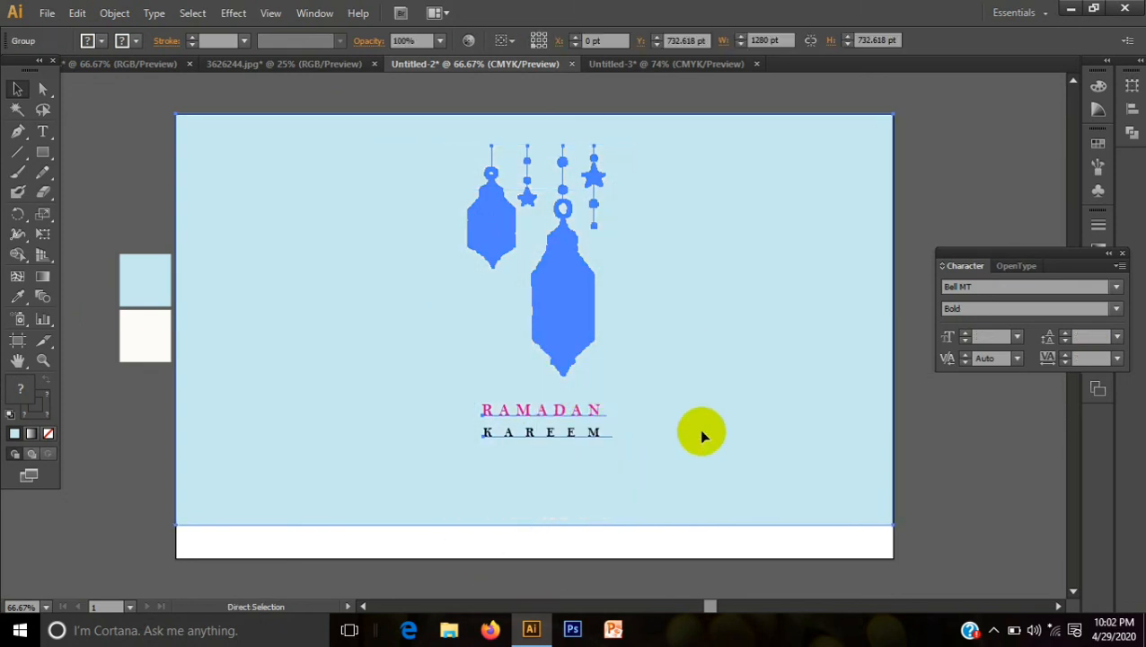
Step: Undo the grouping of the artwork and clear the selection
{"action": "key", "text": "ctrl+alt+3"}
{"action": "left_click", "coordinate": [16, 88]}
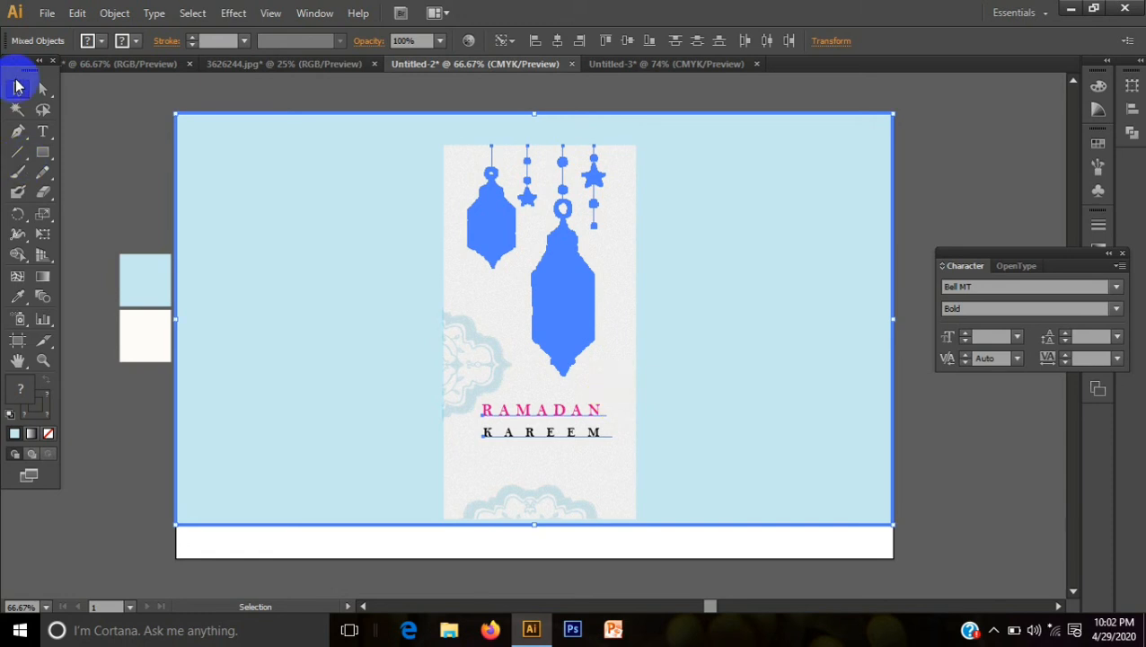
{"action": "left_click", "coordinate": [76, 178]}
{"action": "left_click", "coordinate": [312, 304]}
{"action": "left_click", "coordinate": [524, 439]}
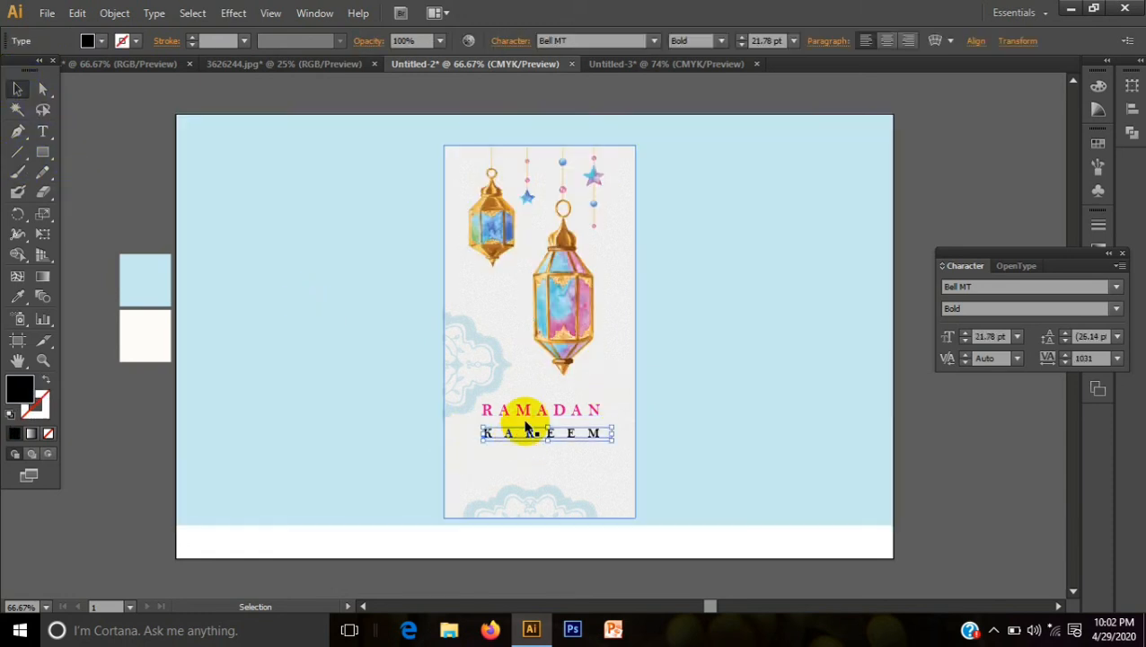
{"action": "left_click", "coordinate": [526, 412], "text": "shift"}
{"action": "right_click", "coordinate": [529, 416]}
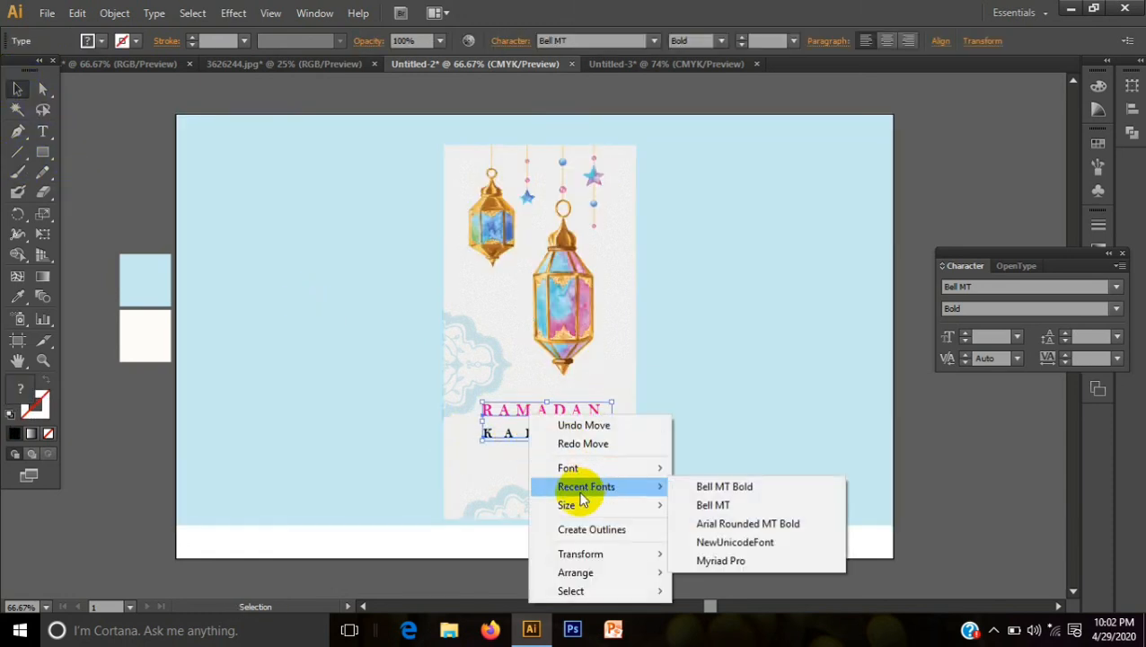
{"action": "left_click", "coordinate": [388, 457]}
{"action": "left_click", "coordinate": [389, 457]}
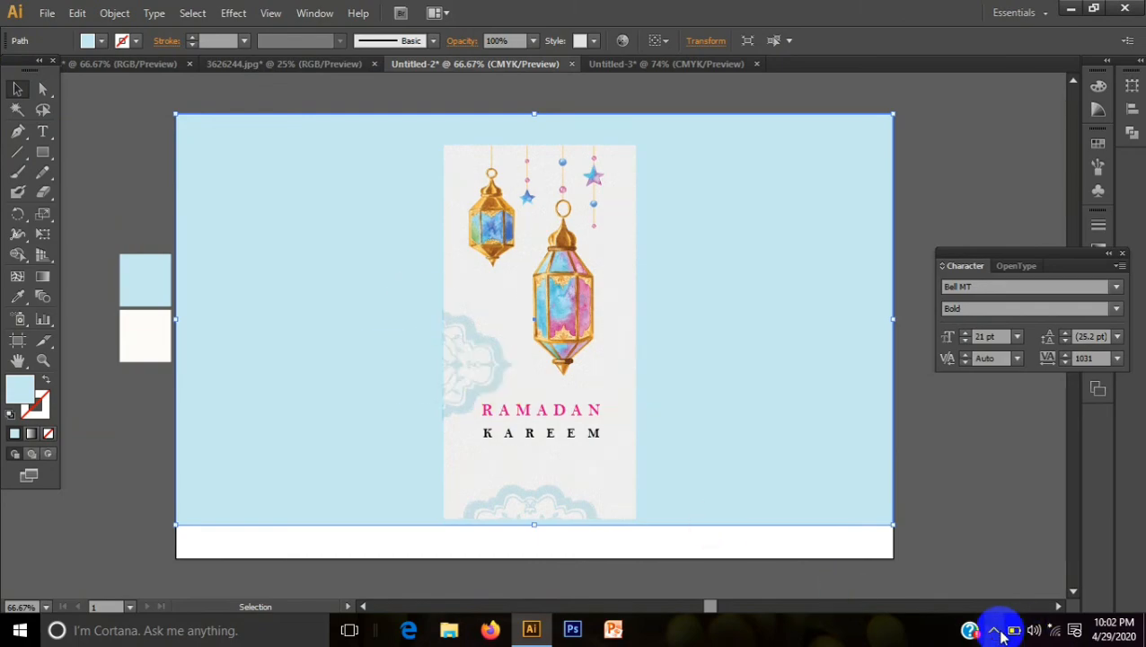